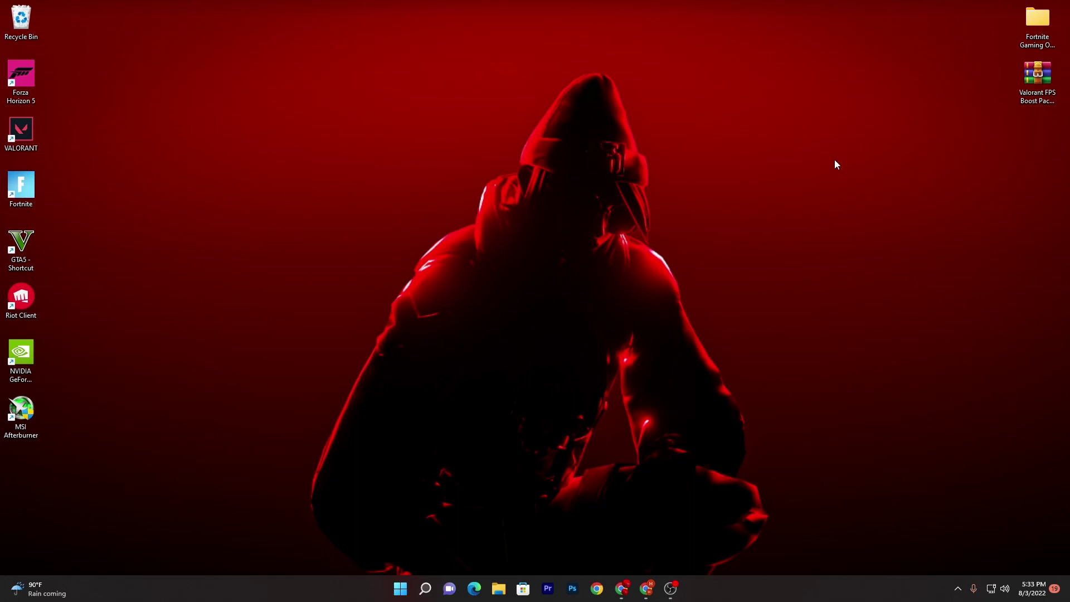
Launch the Local Group Policy Editor by running gpedit.msc and widen its window
key("super+r")
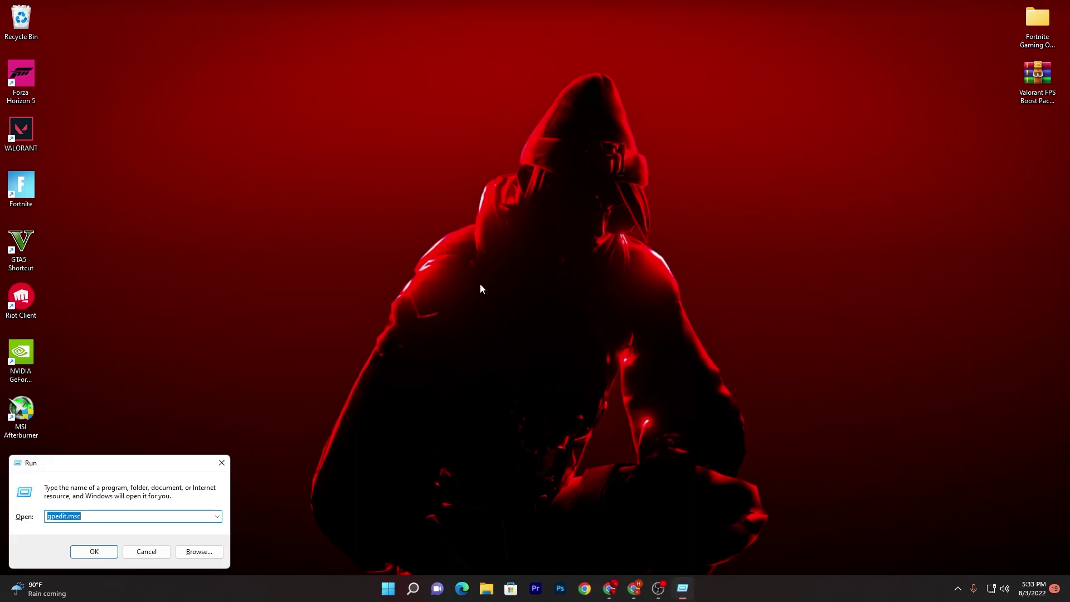
left_click_drag(143, 464, 562, 204)
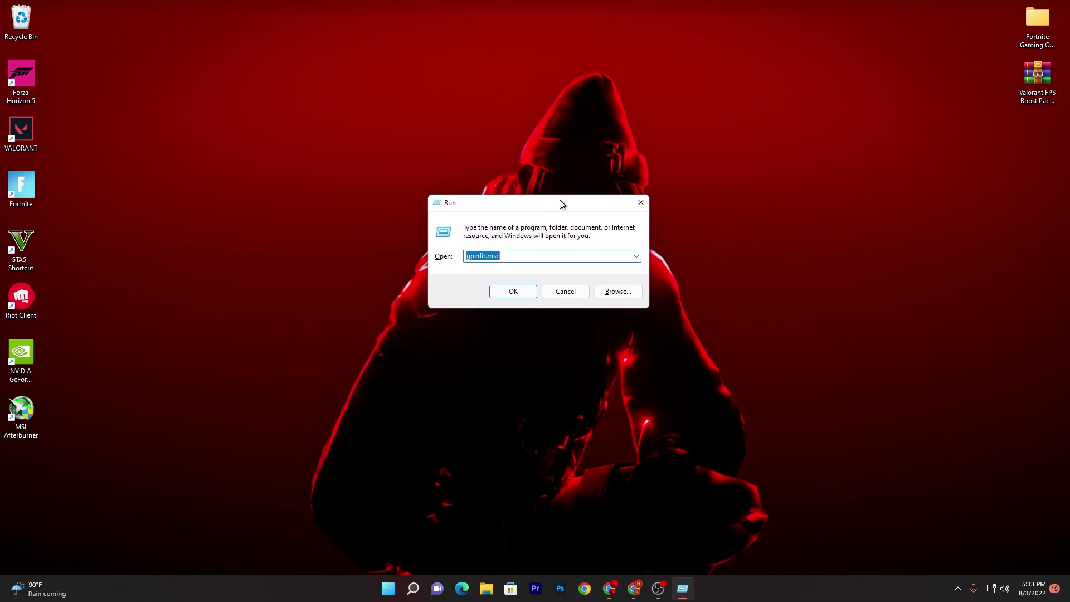
left_click(480, 257)
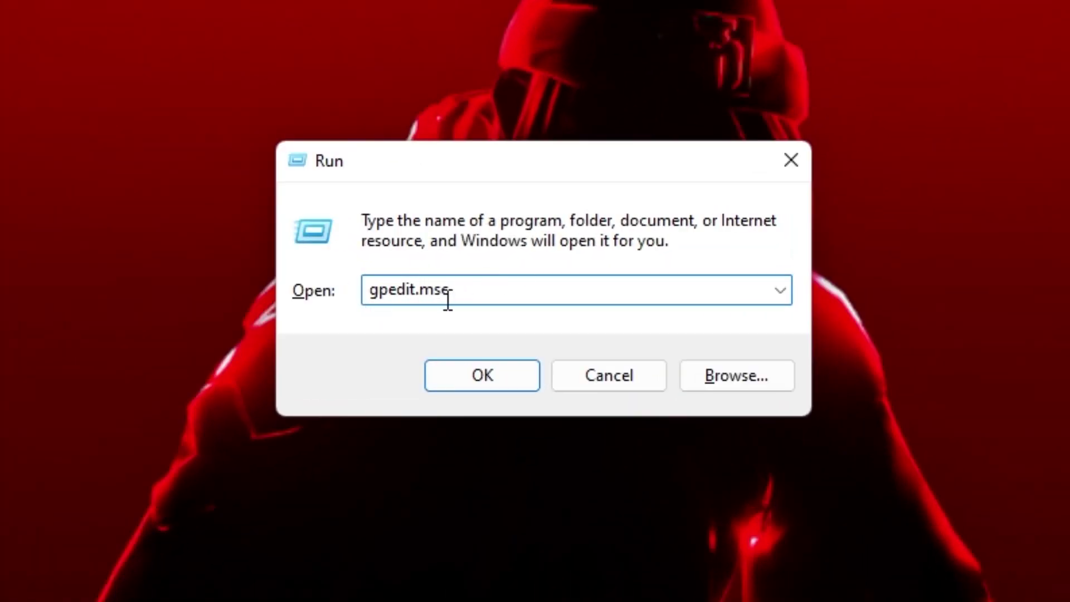
left_click(483, 375)
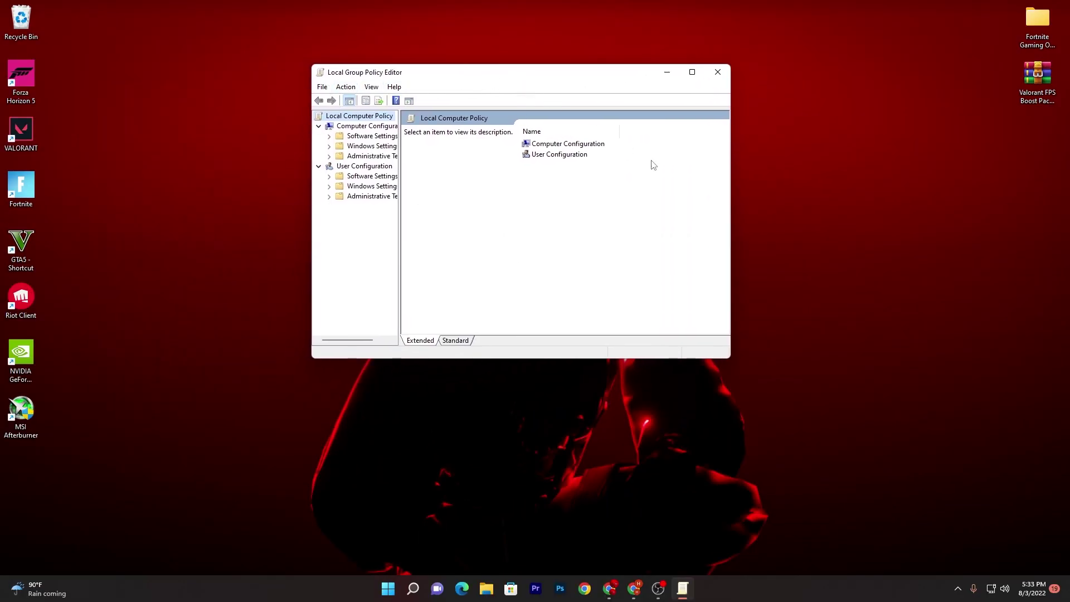
left_click_drag(733, 191, 893, 190)
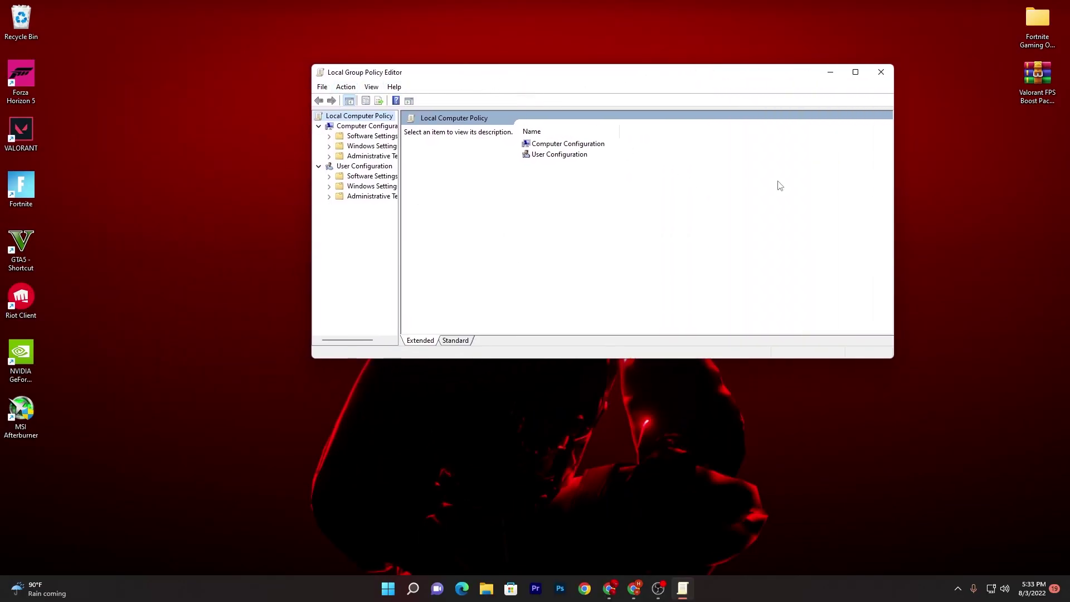
Open the App Privacy policies under Computer Configuration, Administrative Templates, Windows Components
left_click(365, 156)
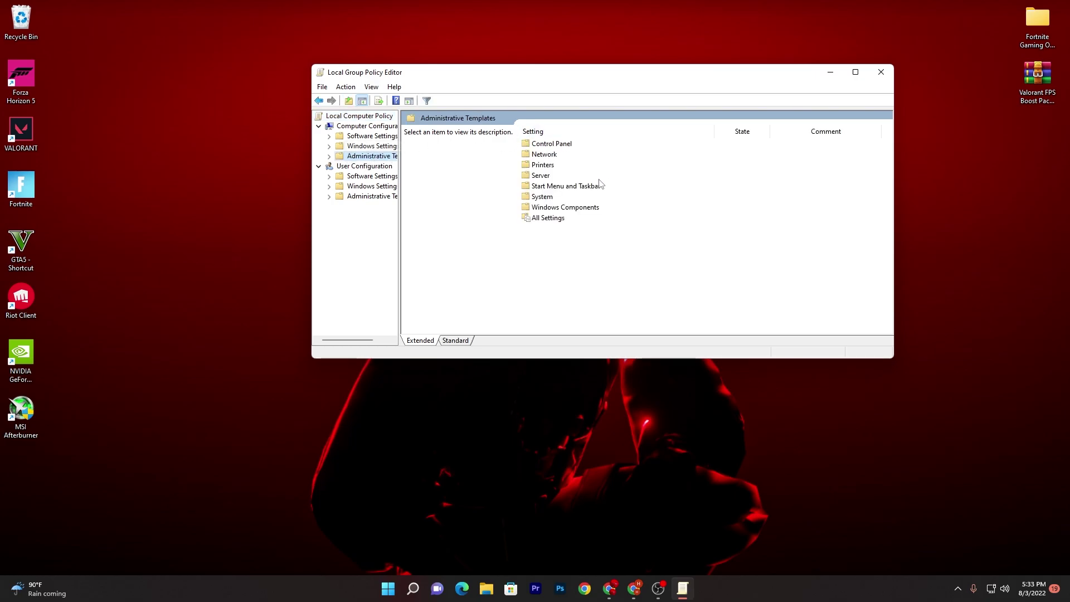
double_click(566, 208)
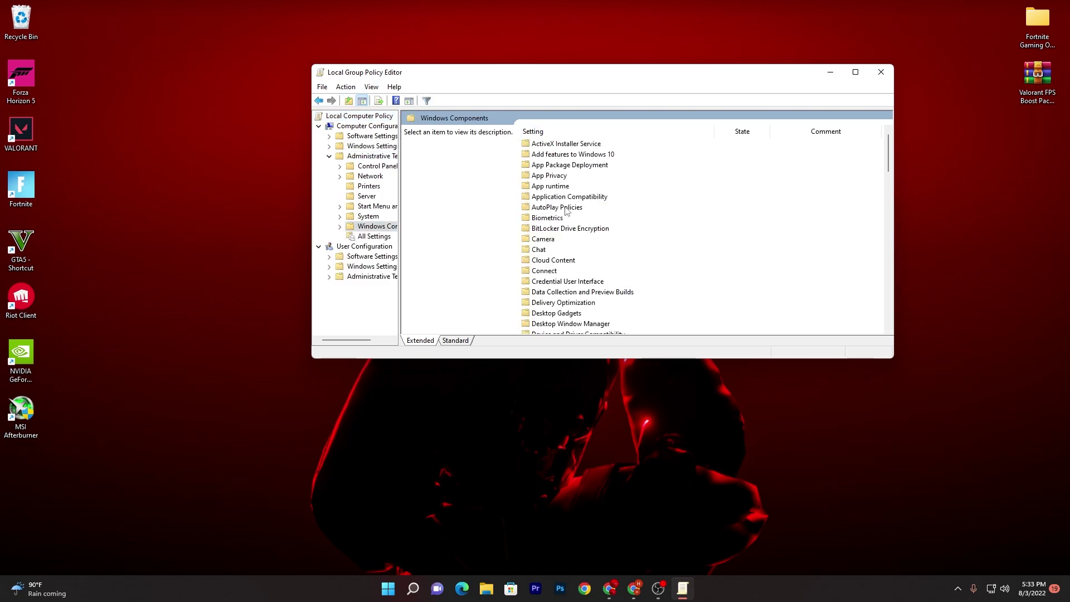
double_click(548, 176)
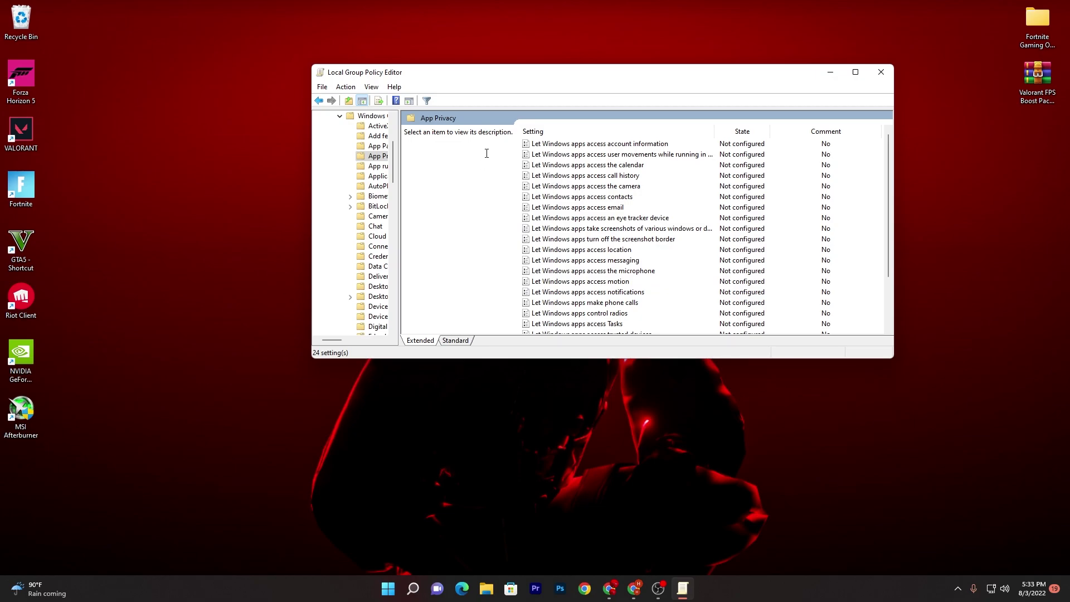
scroll(576, 214, "down", 2)
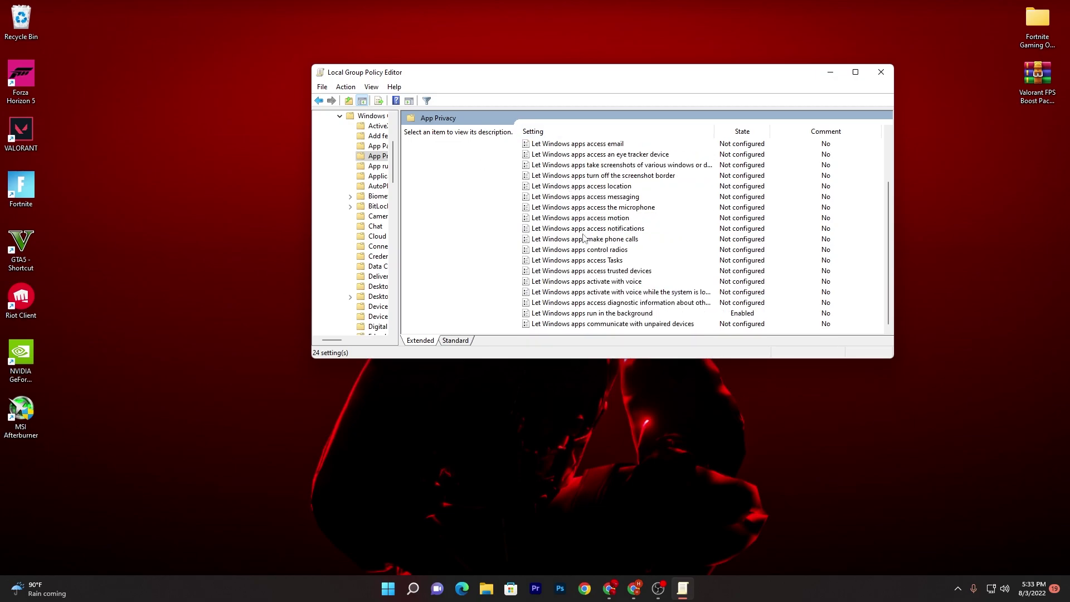
Set the default for all apps to Force Deny in the "Let Windows apps run in the background" policy and close the policy editor
double_click(570, 314)
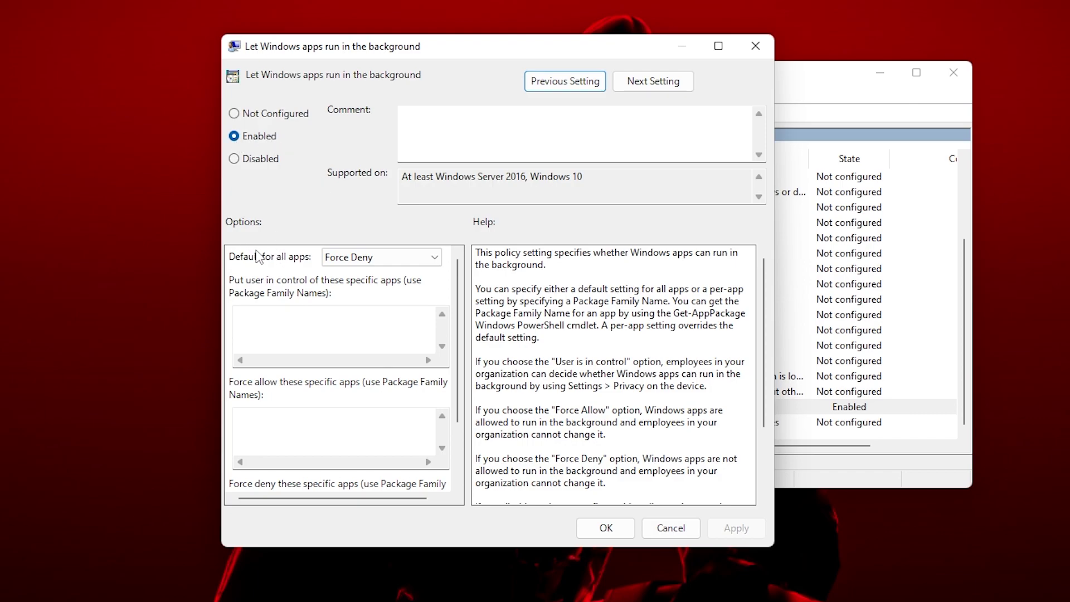
left_click(375, 257)
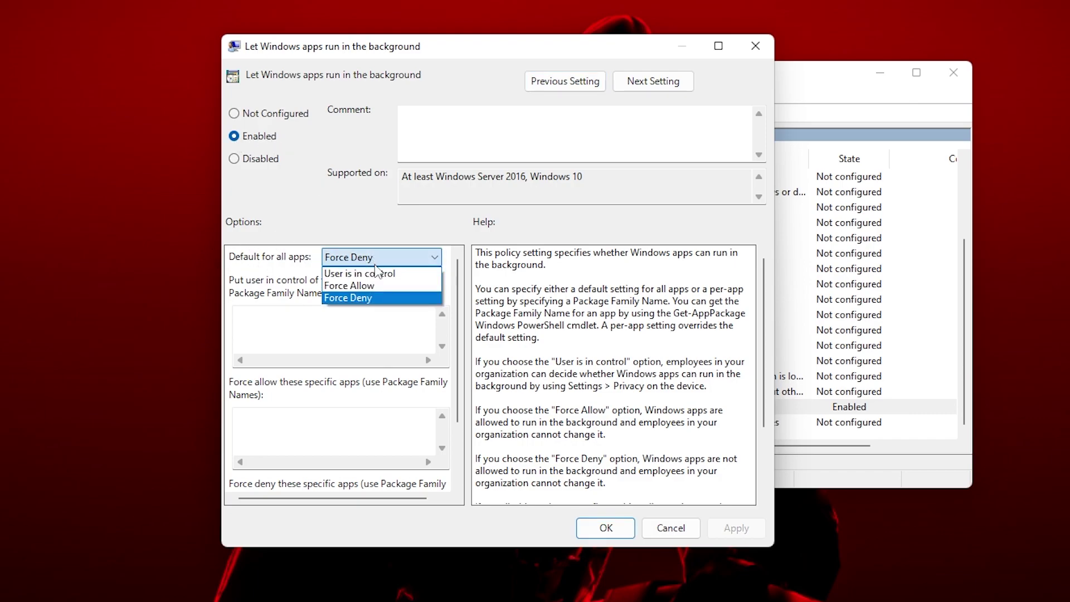
left_click(350, 298)
left_click(736, 527)
left_click(605, 528)
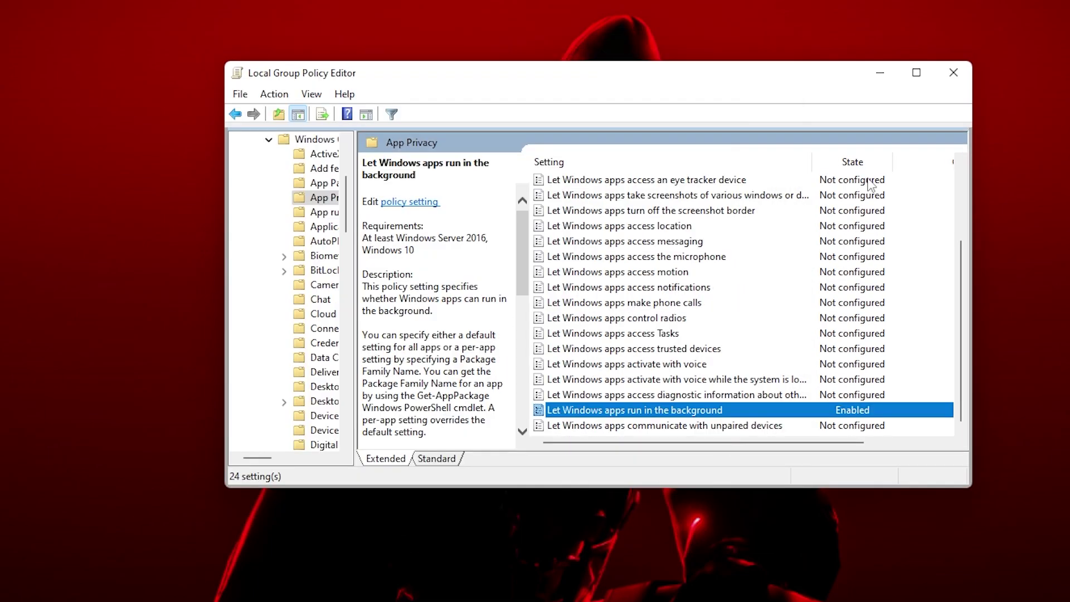
left_click(943, 81)
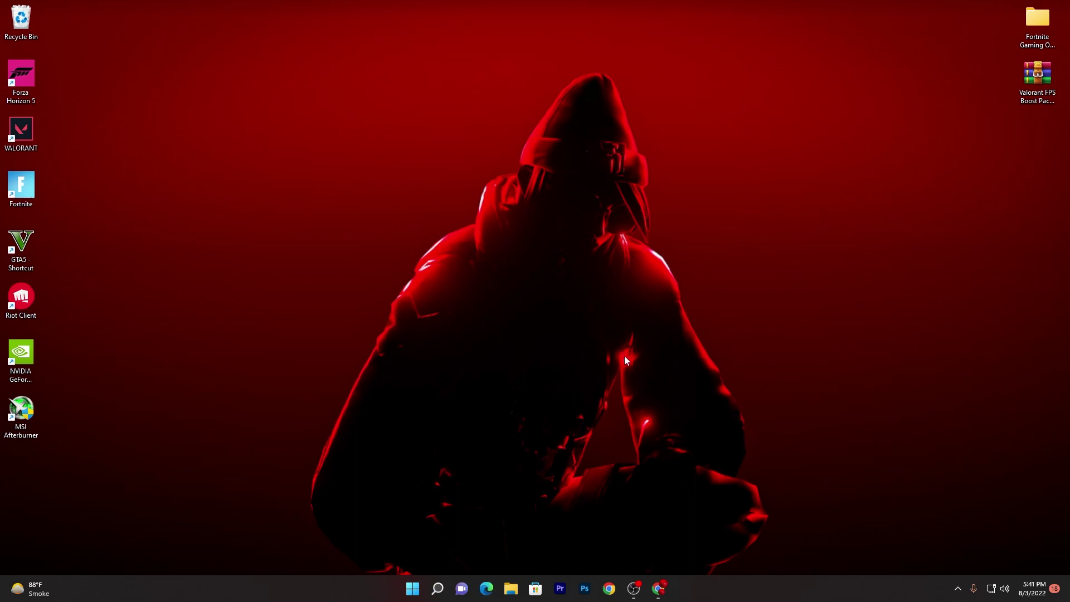
Go from the VALORANT FPS boost post on uptopacks.com to the FPS boost pack's MediaFire download page, then minimize the browser
left_click(665, 584)
scroll(402, 341, "down", 3)
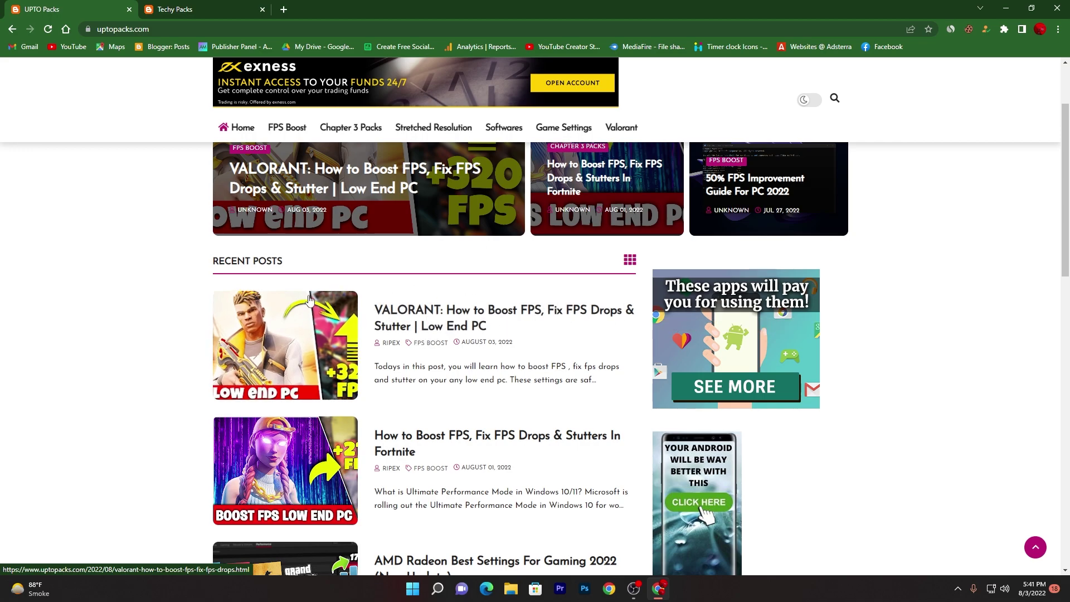
scroll(330, 319, "up", 3)
scroll(305, 326, "down", 4)
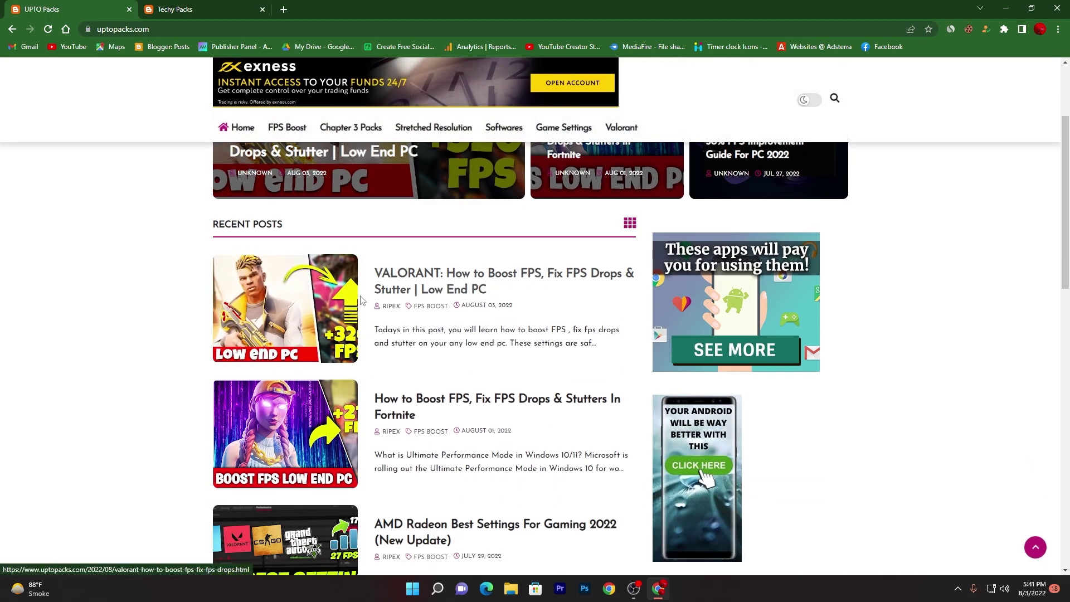
left_click(281, 318)
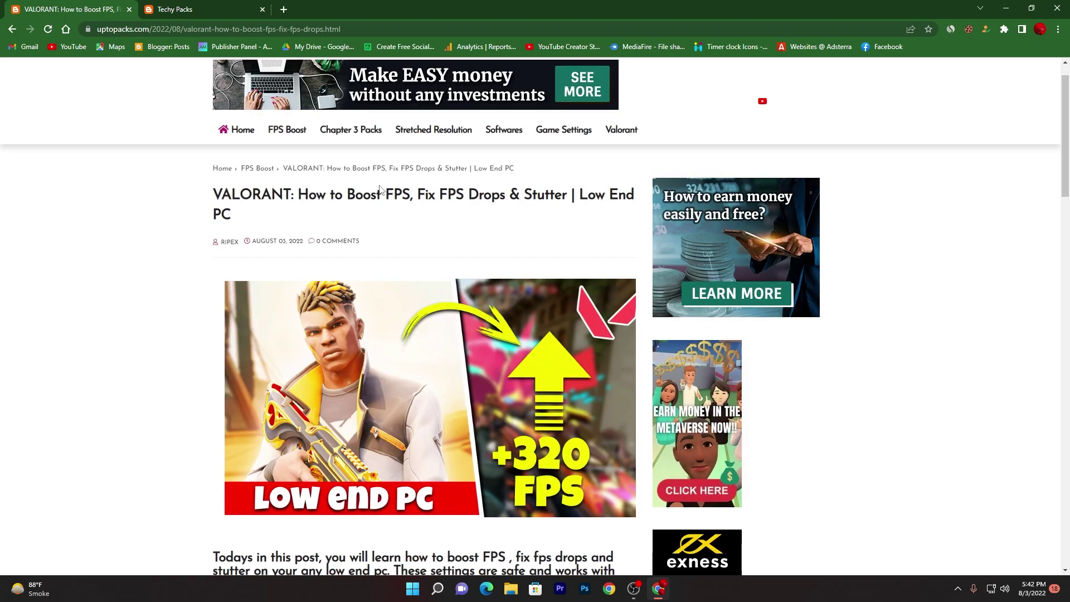
scroll(380, 189, "down", 8)
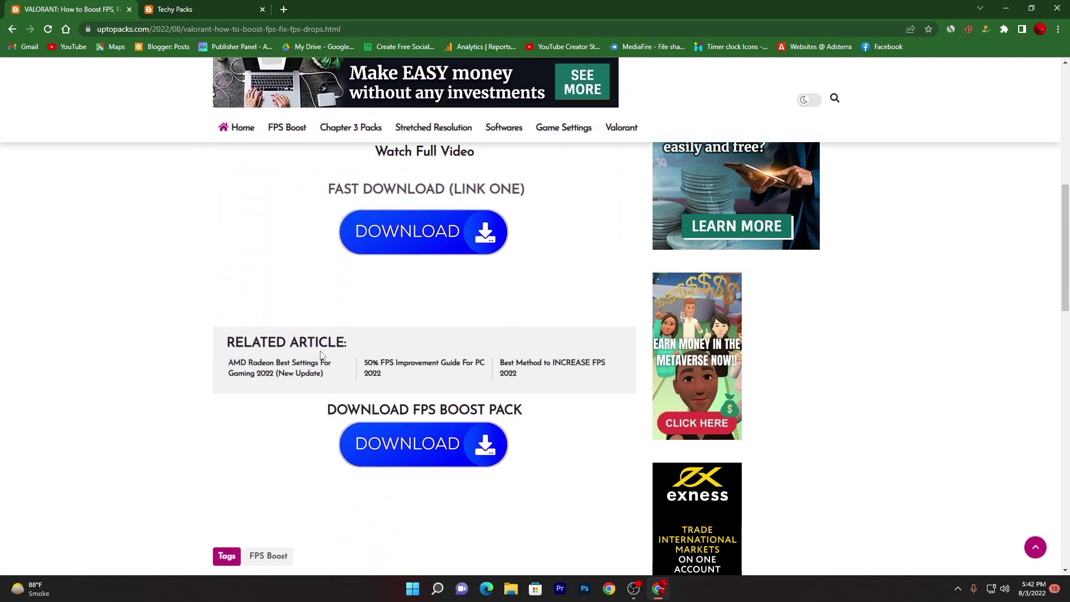
left_click(437, 453)
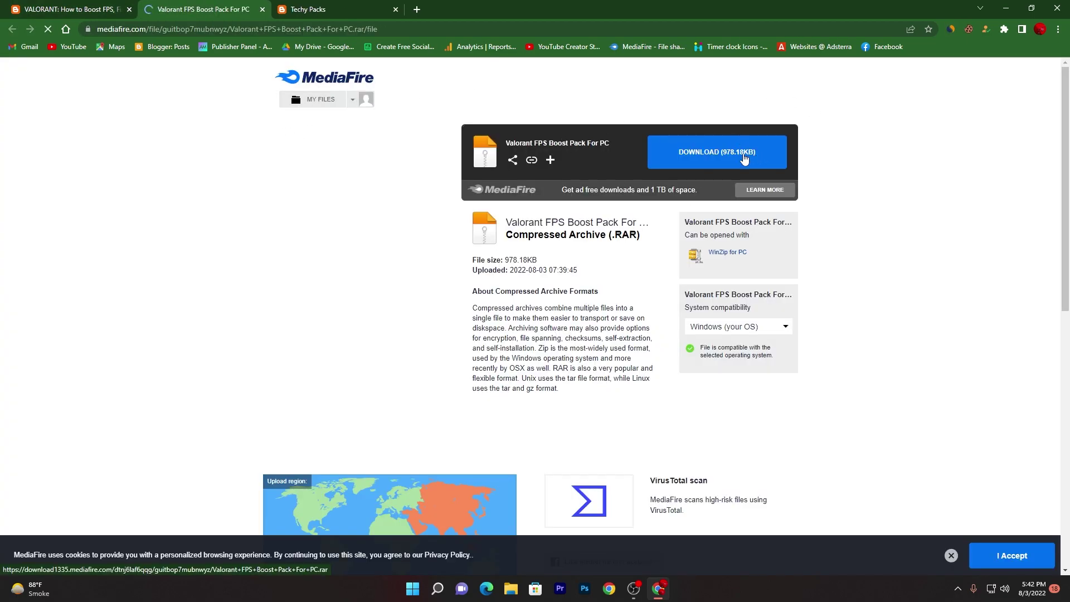
left_click(1006, 8)
Extract the Valorant FPS Boost Pack For PC folder from its RAR archive to the desktop and close the archive
left_click_drag(1020, 81, 428, 139)
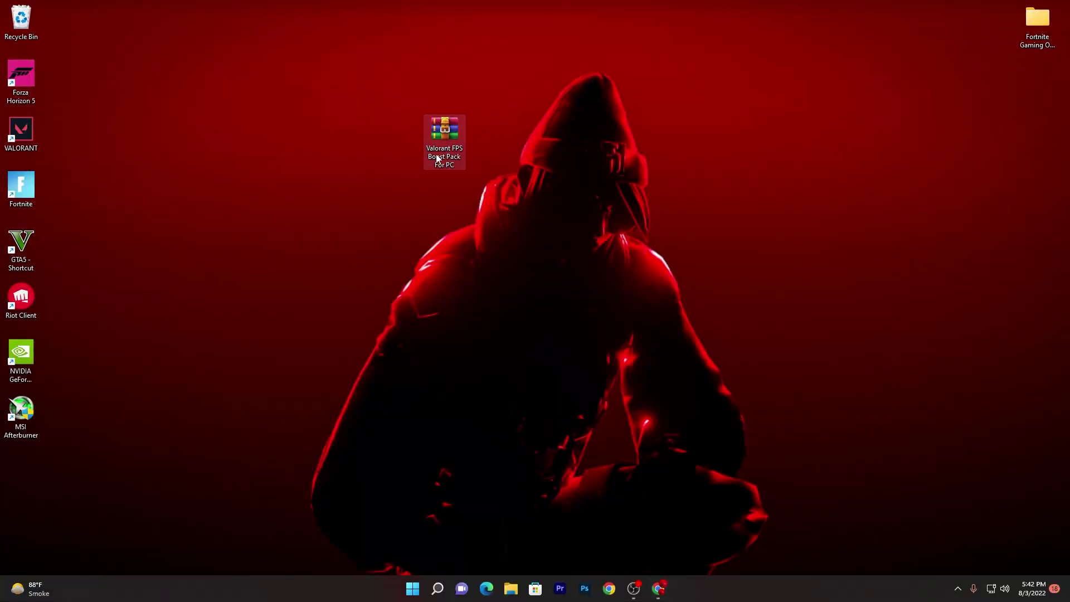
double_click(448, 129)
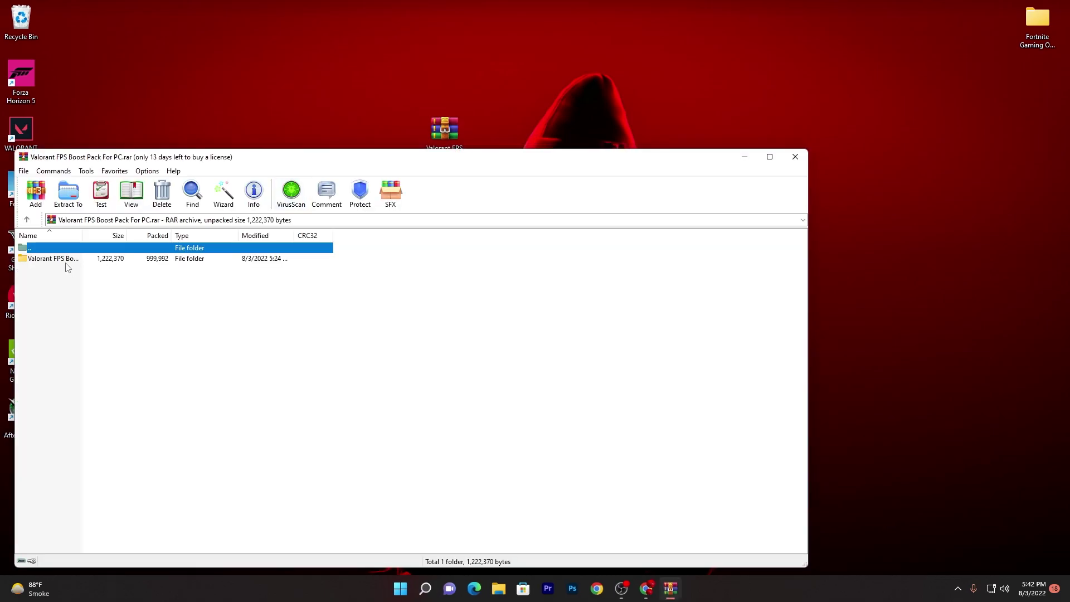
left_click_drag(61, 259, 501, 92)
left_click(796, 157)
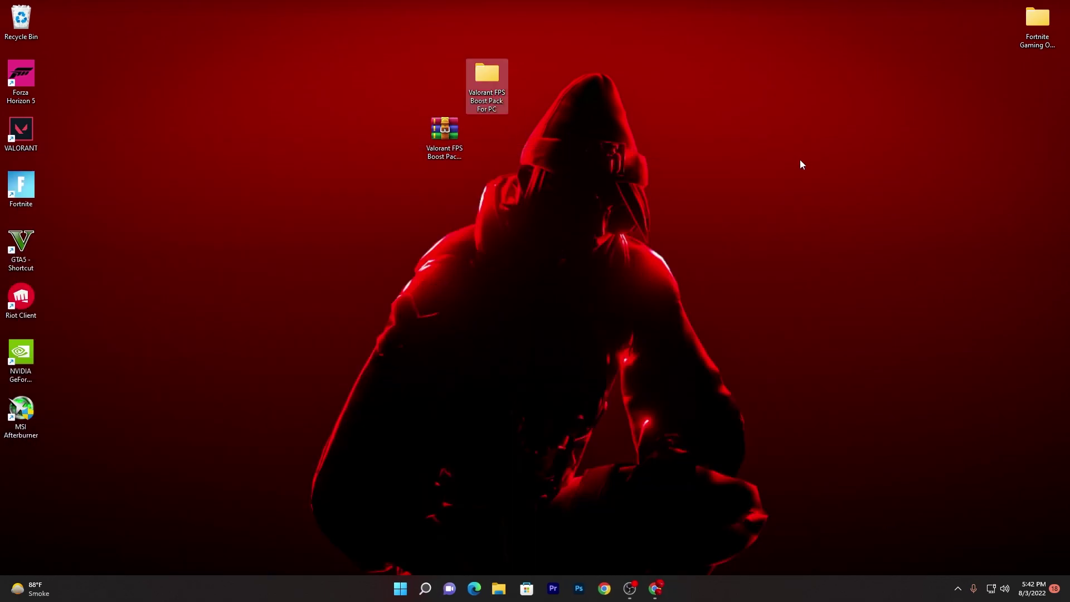
Open the CPU Program folder inside the extracted Valorant FPS Boost Pack For PC folder
double_click(480, 82)
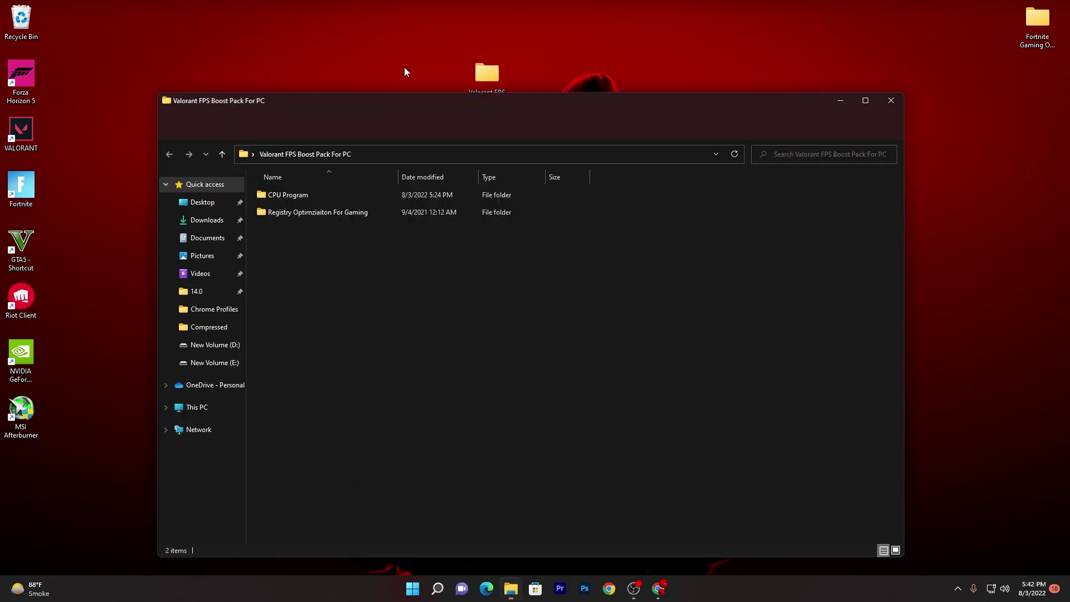
left_click_drag(311, 186, 454, 201)
left_click(362, 246)
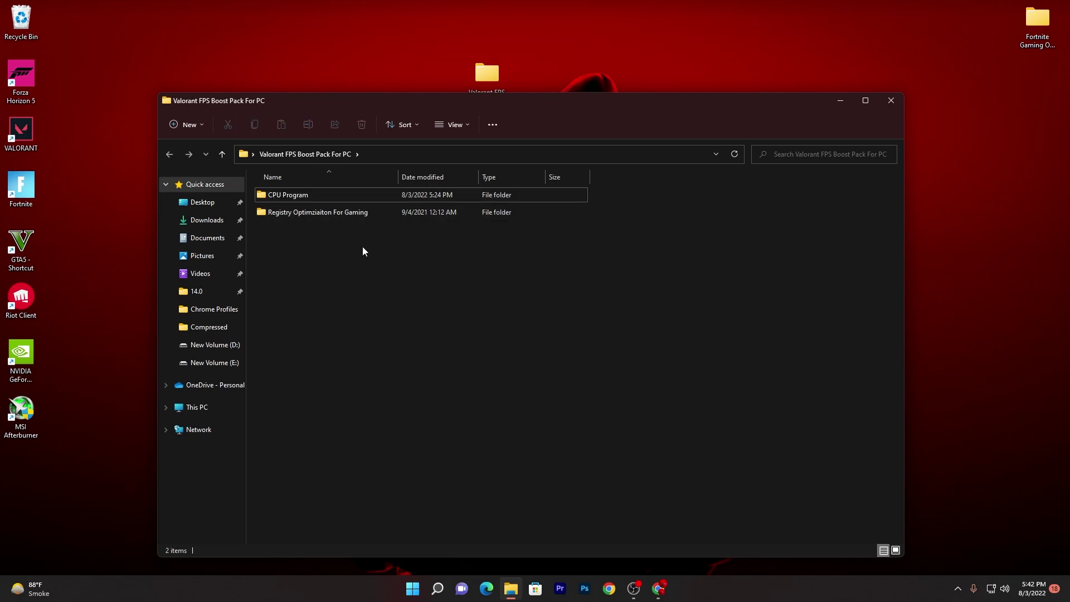
double_click(288, 195)
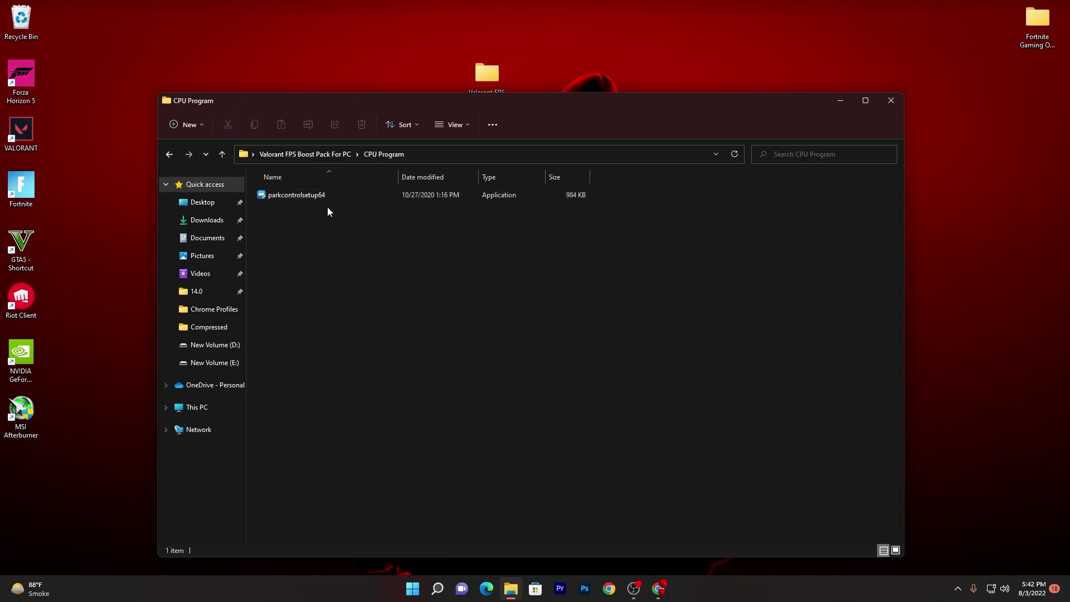
Install ParkControl from parkcontrolsetup64 in English with the default components and install options
double_click(280, 197)
left_click(444, 449)
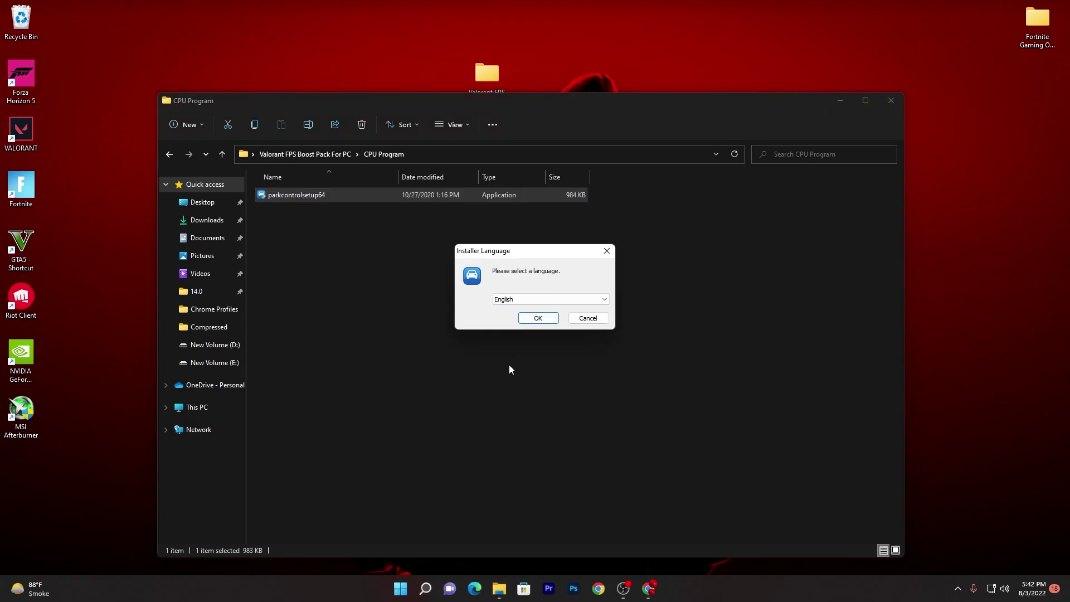
left_click(540, 316)
left_click(599, 382)
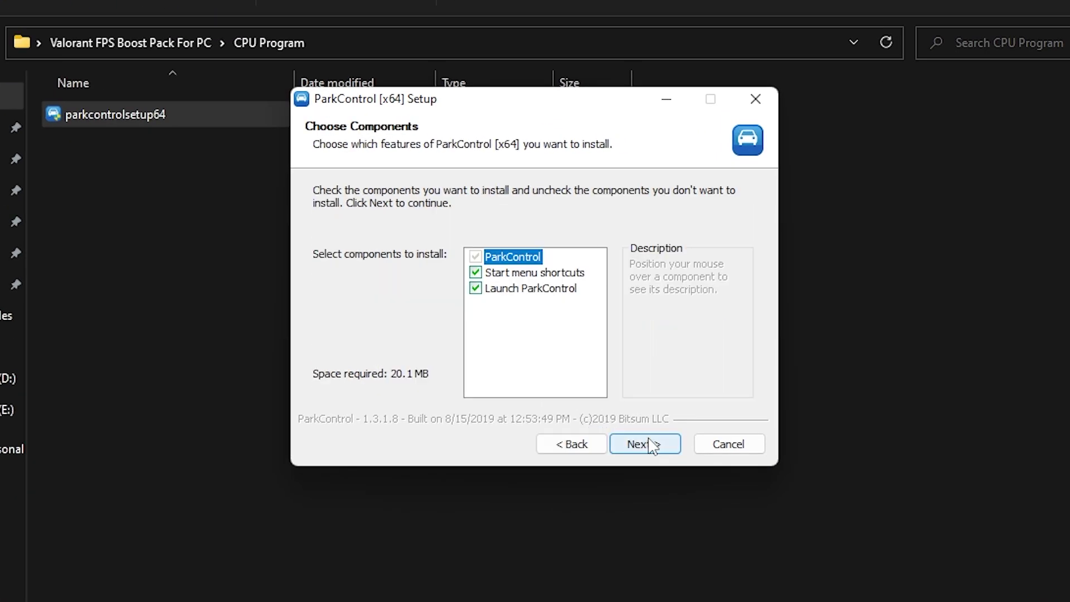
left_click(652, 444)
left_click(644, 444)
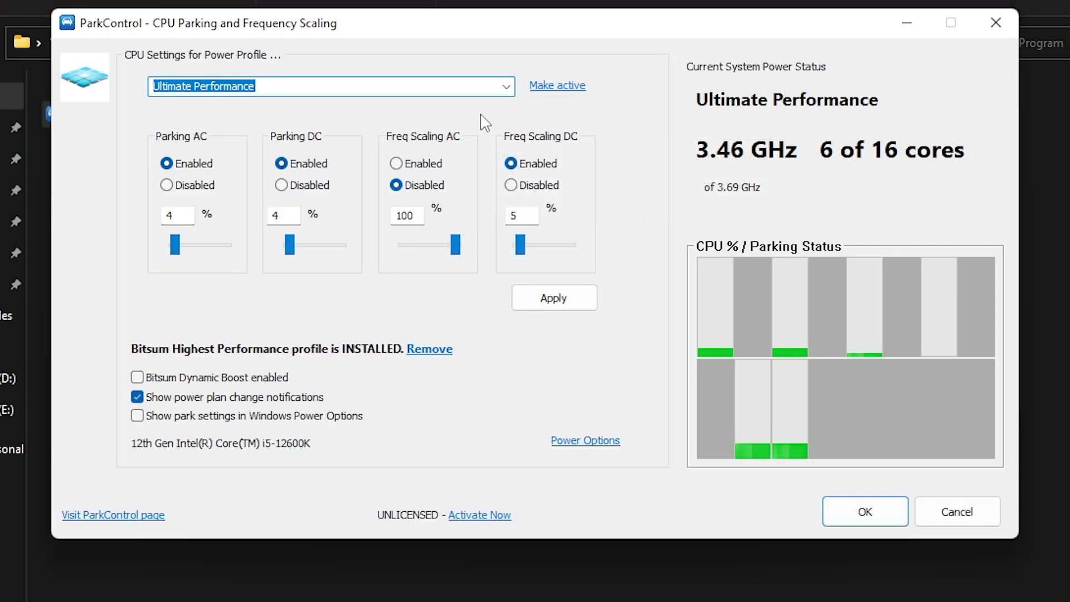
Select the Bitsum Highest Performance power profile in ParkControl and make it the active one
left_click(507, 87)
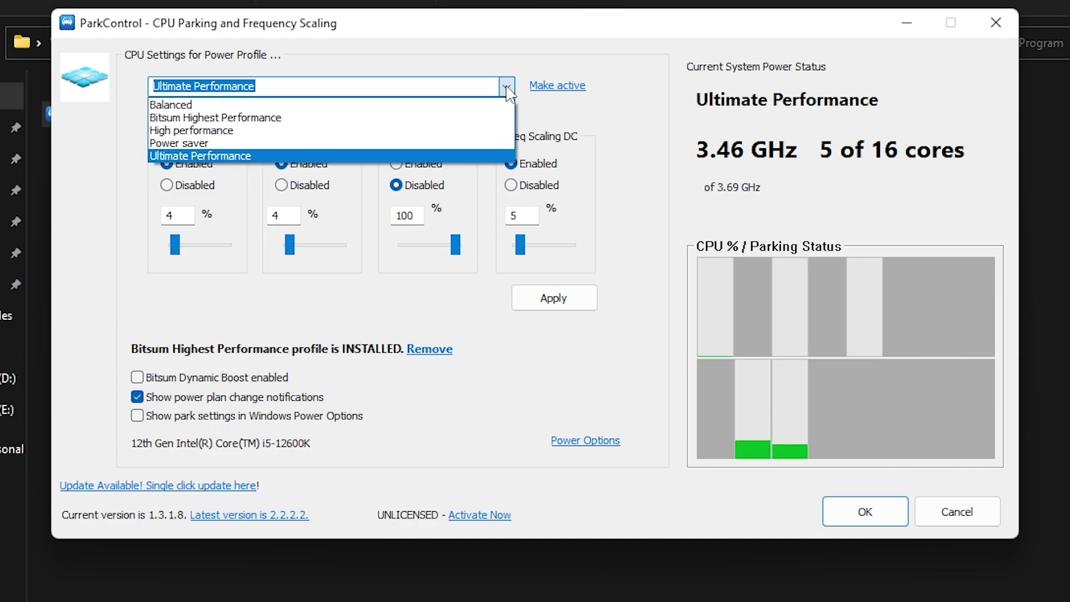
left_click(209, 117)
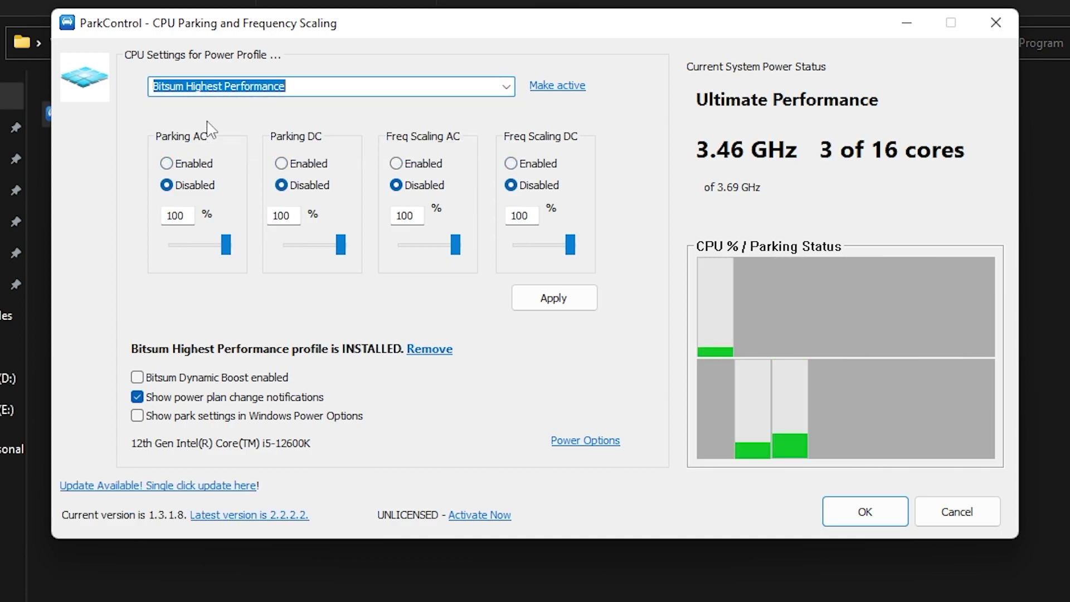
left_click(544, 88)
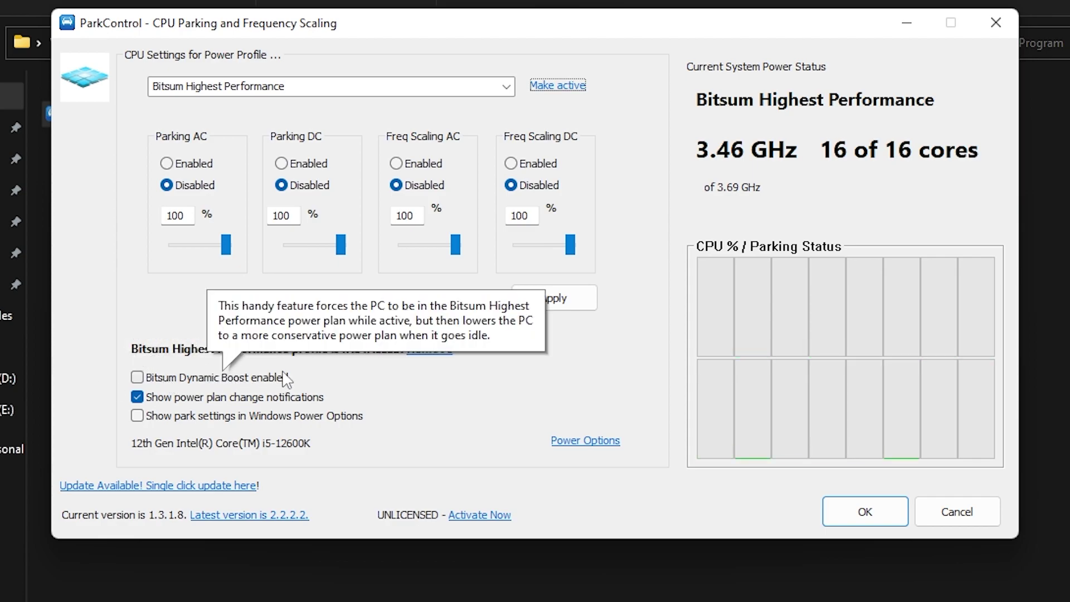
Enable Bitsum Dynamic Boost with Bitsum Highest Performance as the idle power plan, and confirm the ParkControl settings
left_click(144, 378)
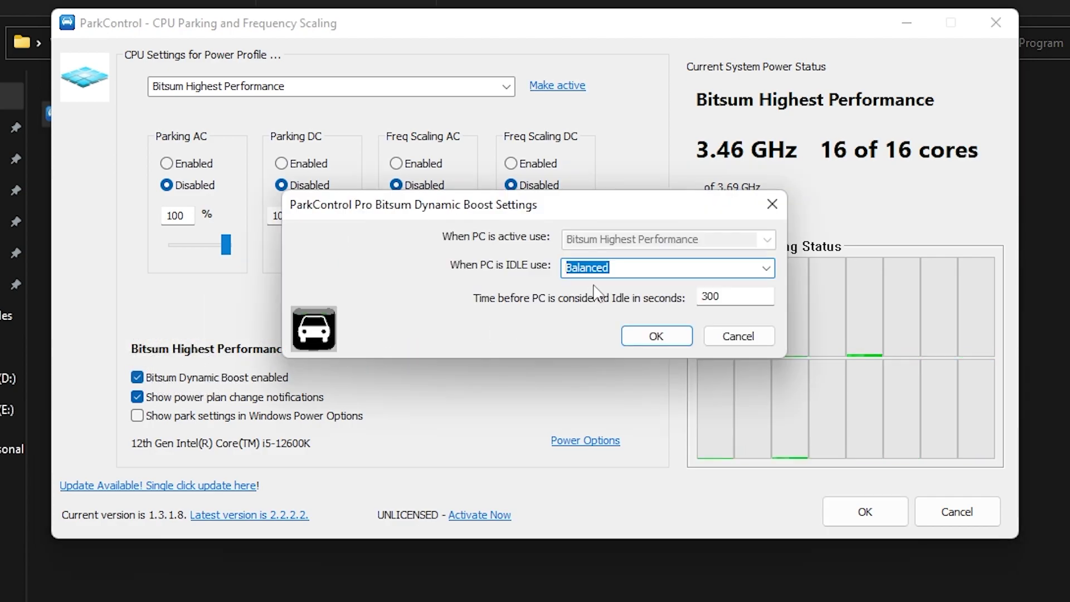
left_click(766, 268)
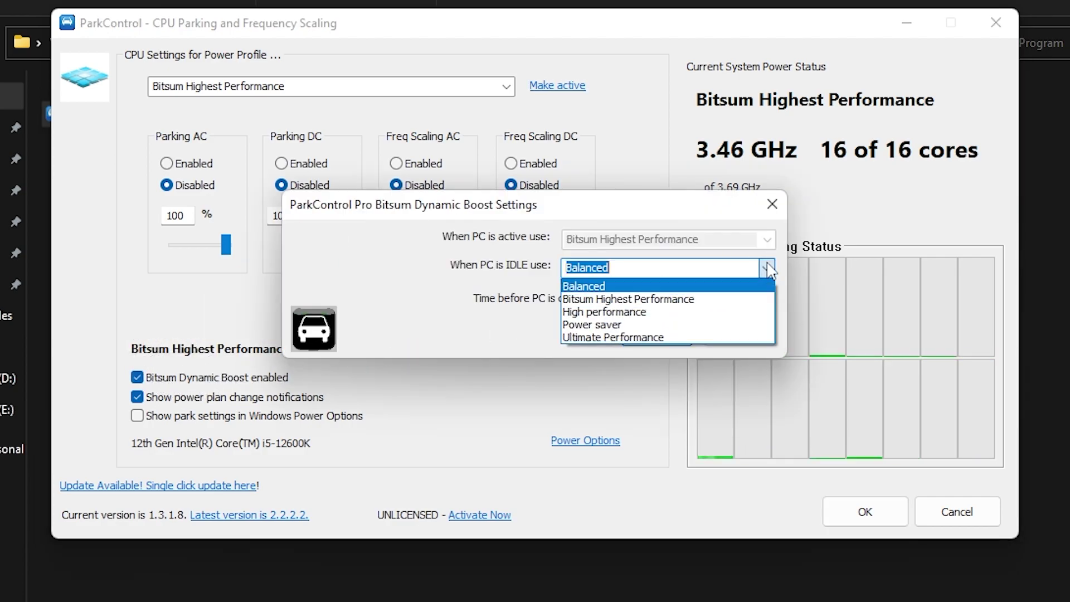
left_click(577, 299)
left_click(659, 337)
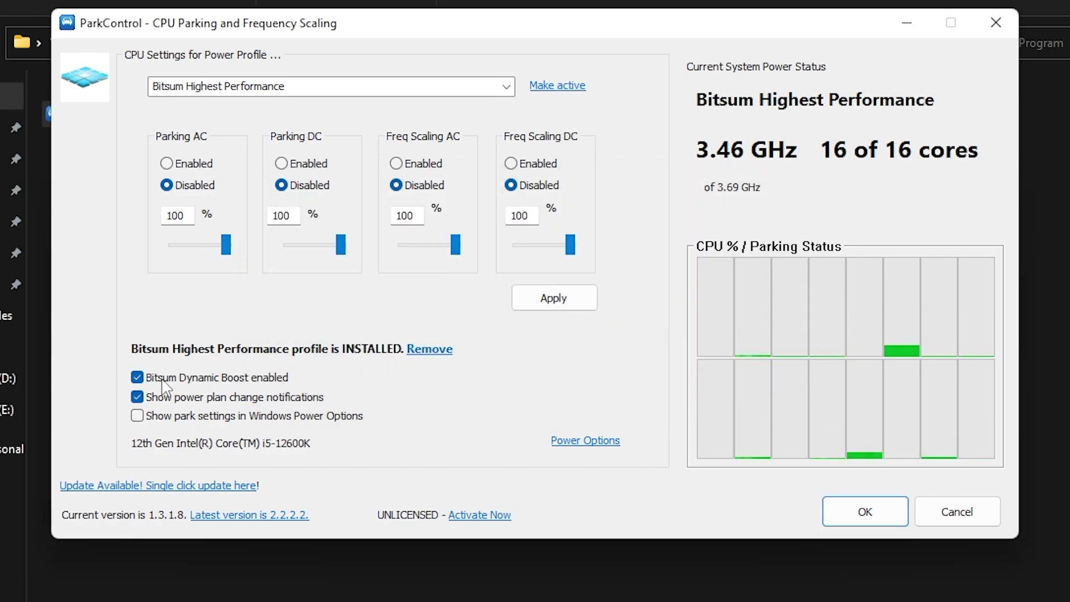
mouse_move(163, 383)
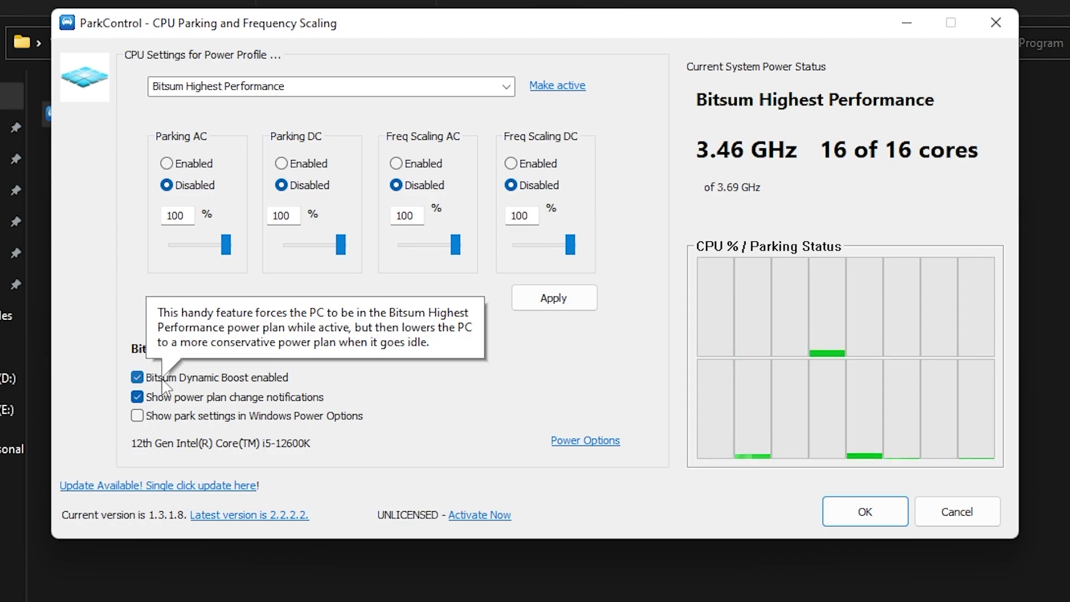
left_click(864, 511)
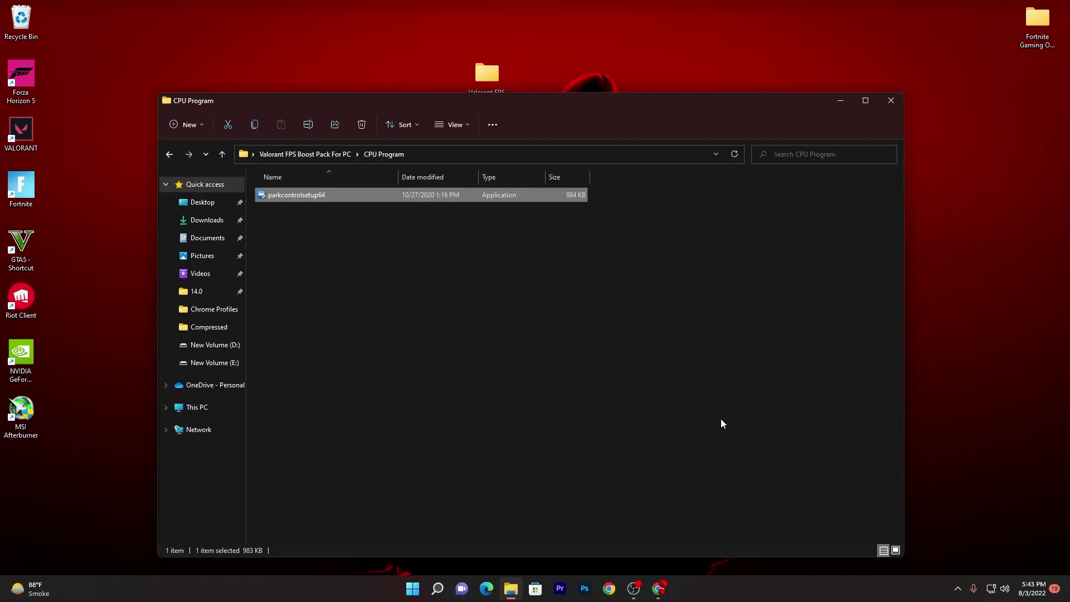
left_click(957, 588)
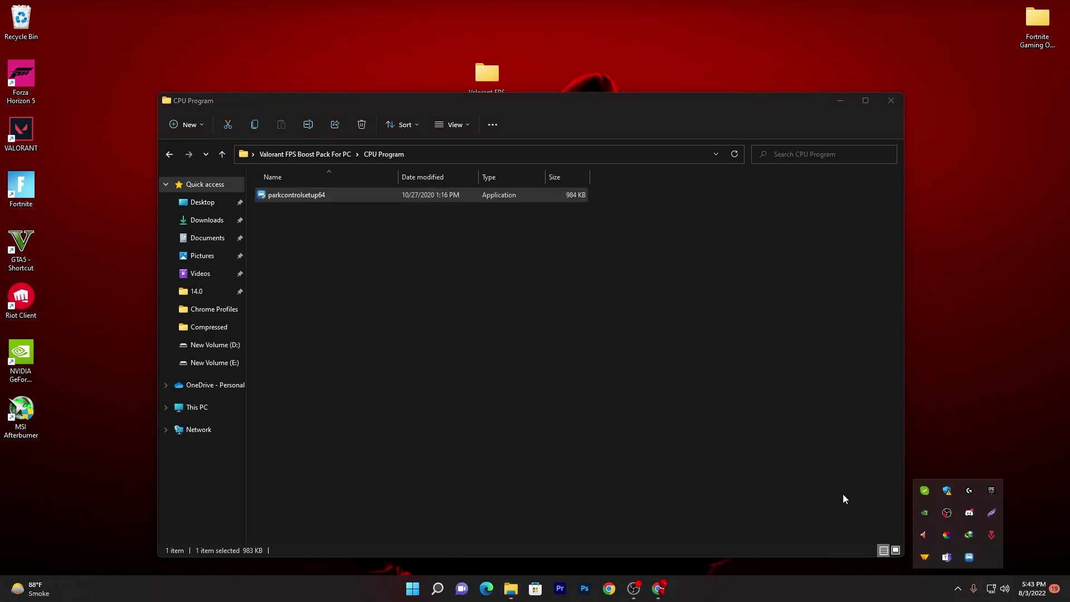
left_click(959, 590)
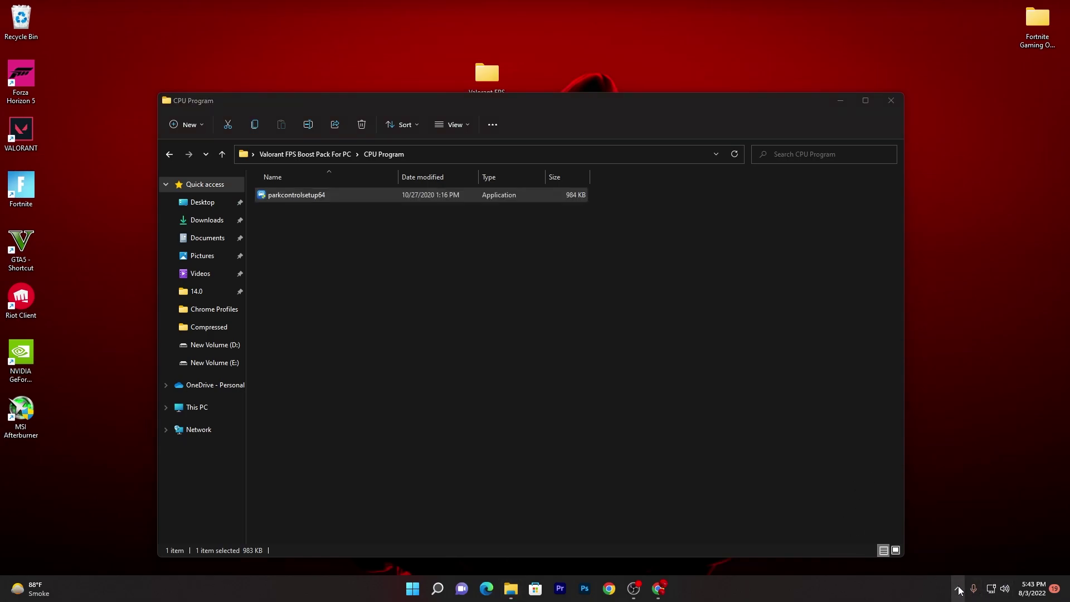
Return to the Valorant FPS Boost Pack For PC folder and open its Registry Optimziaiton For Gaming folder
left_click(303, 155)
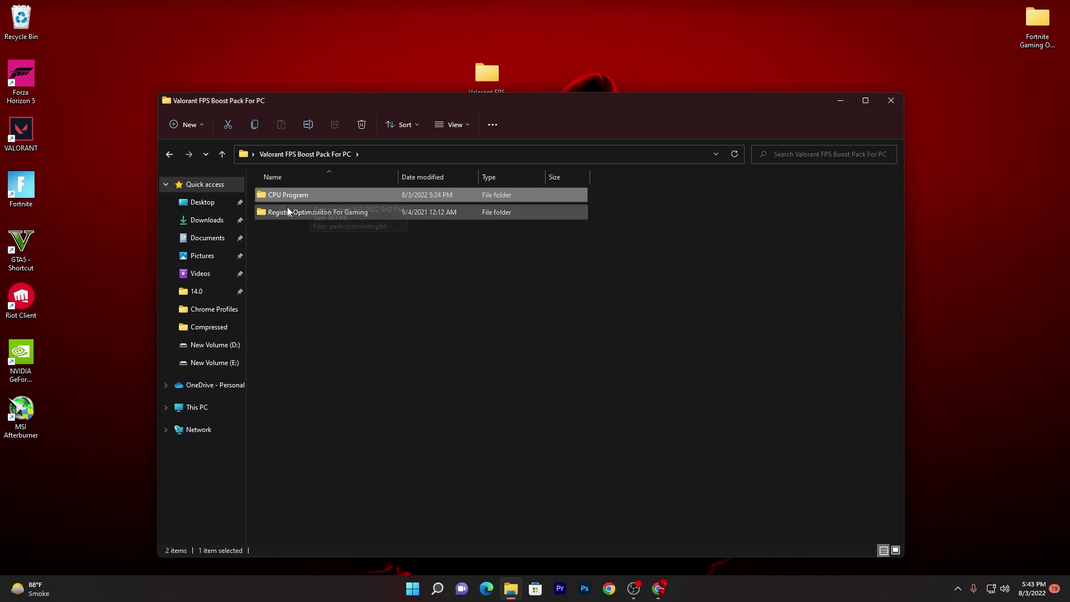
double_click(354, 212)
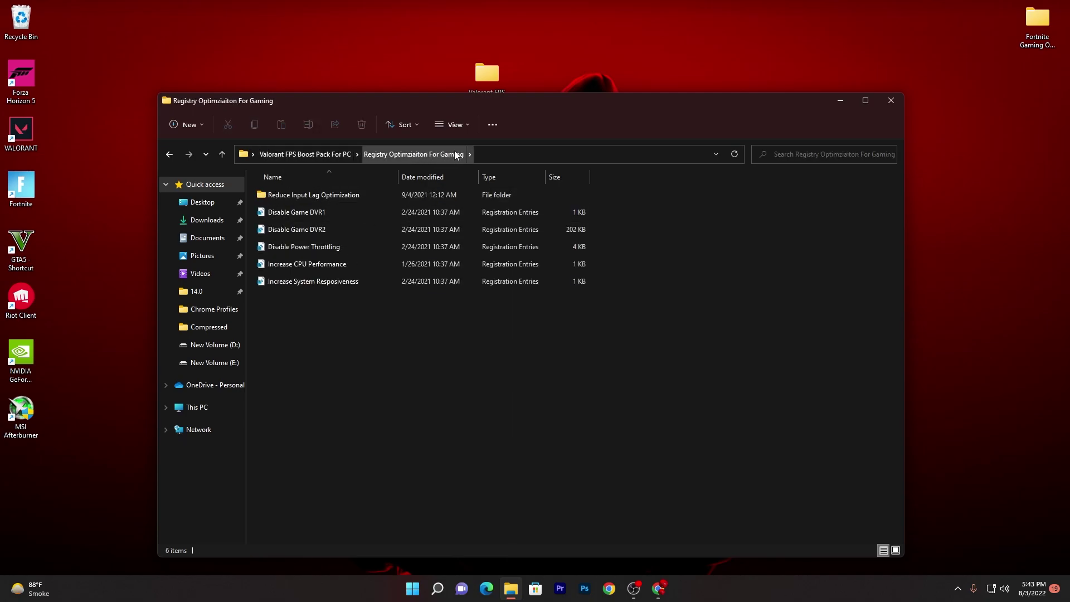
left_click_drag(328, 312, 524, 196)
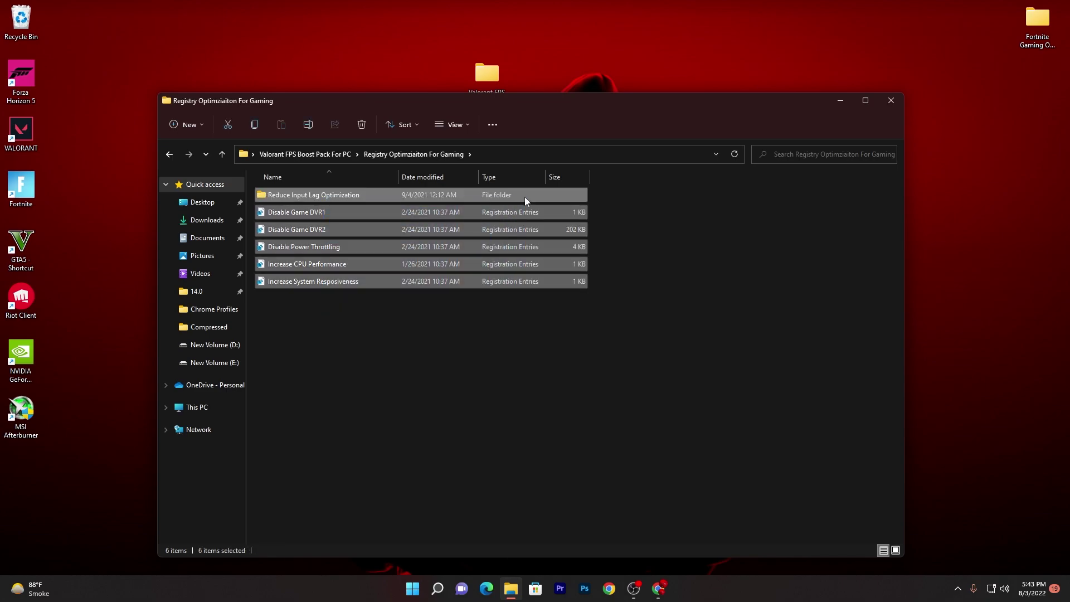
left_click(333, 291)
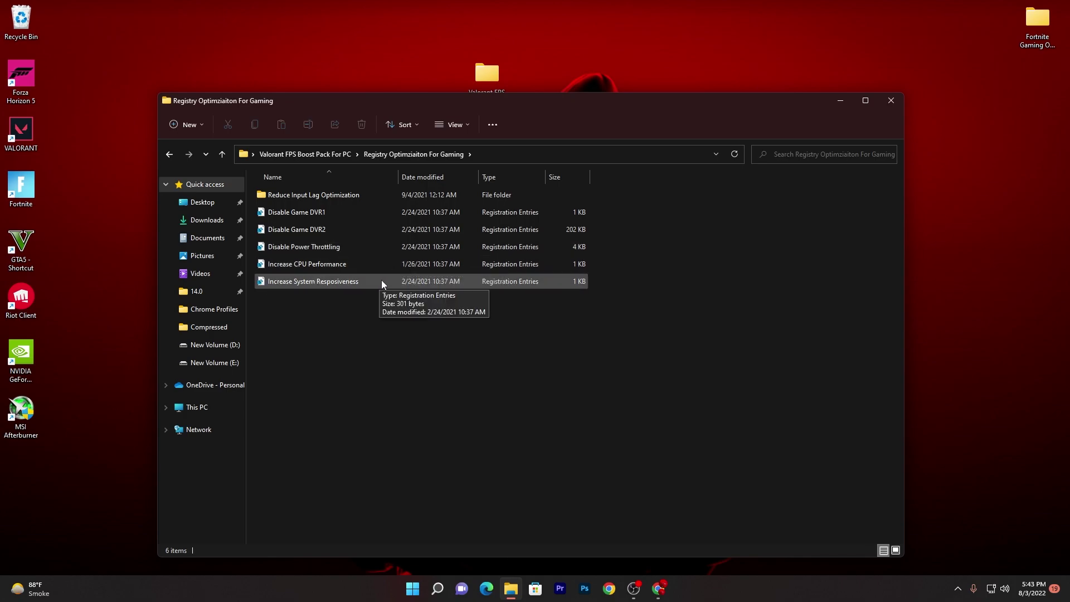
left_click_drag(346, 316, 518, 214)
left_click(652, 271)
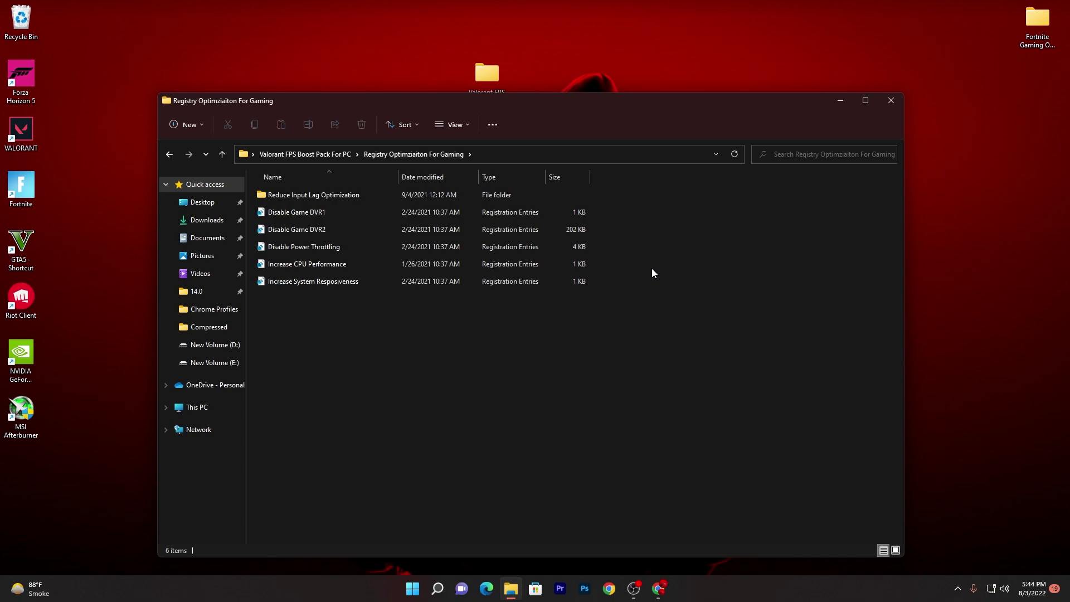
Add the Disable Game DVR1 entries to the Windows registry, allowing Registry Editor to make changes
double_click(327, 216)
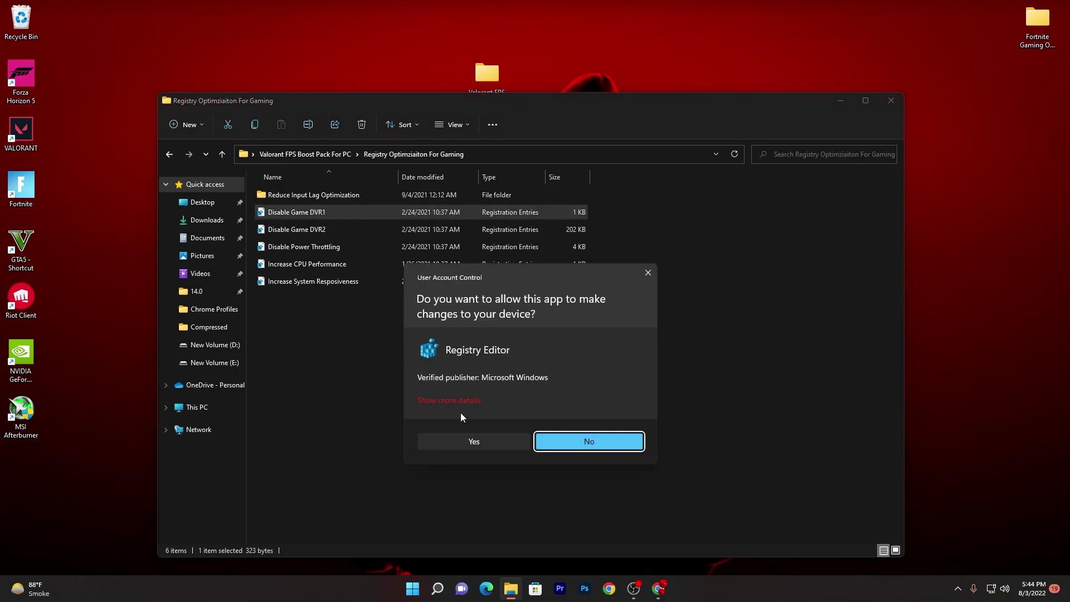
left_click(476, 439)
left_click(619, 312)
left_click(655, 296)
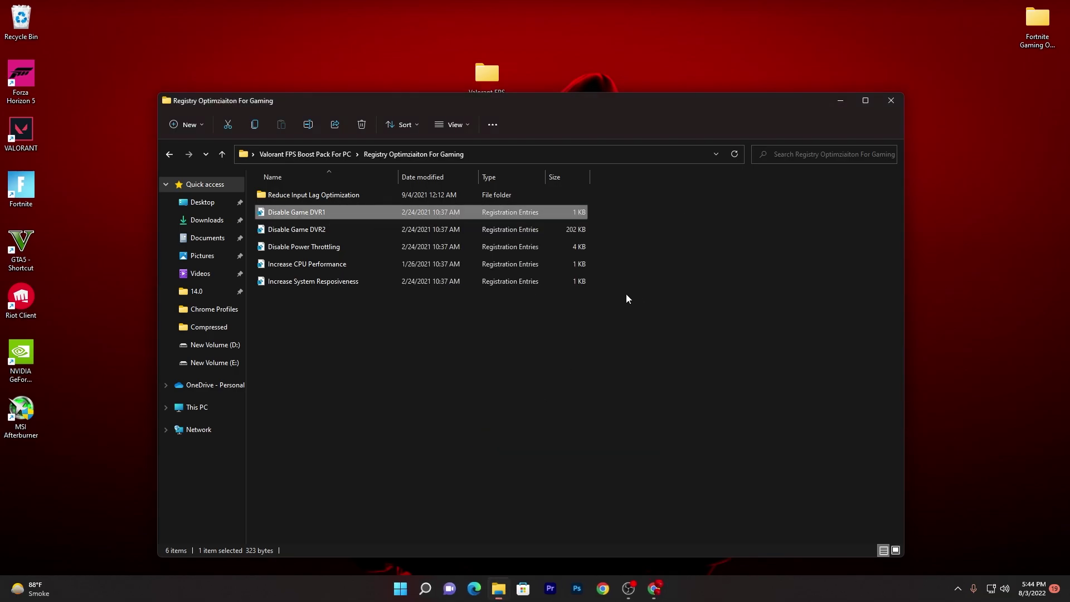
Add the Disable Game DVR2 entries to the registry and finish importing Increase System Resposiveness
double_click(310, 229)
left_click(554, 440)
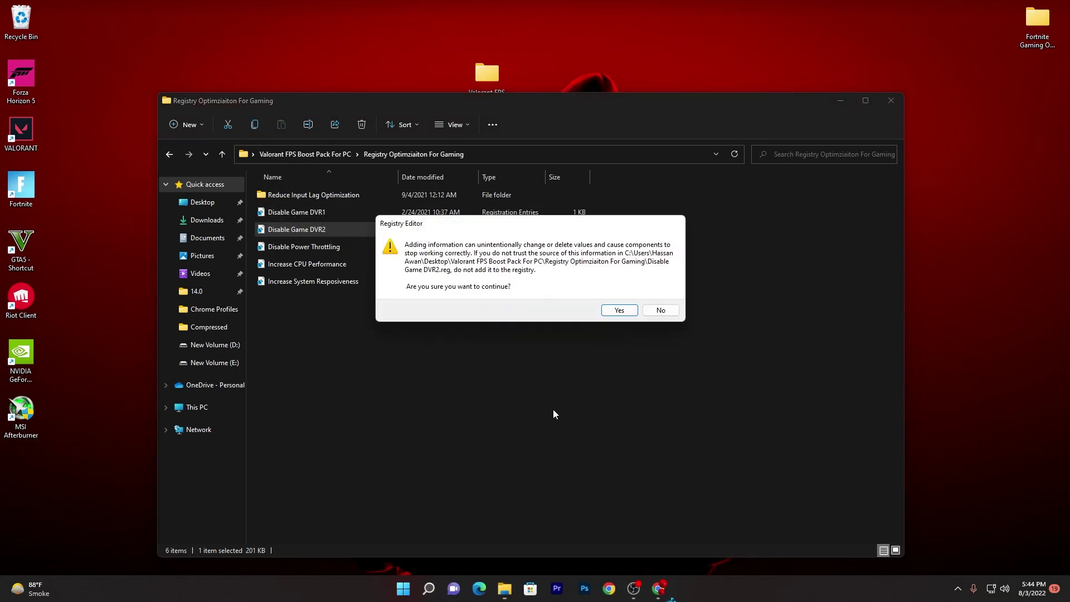
left_click(619, 310)
left_click(664, 299)
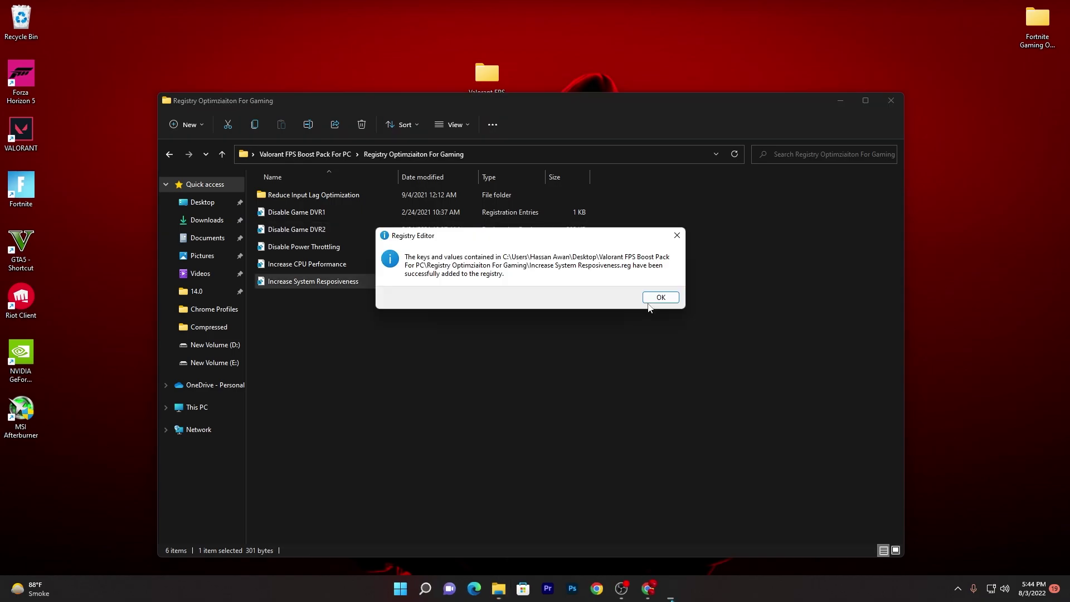
left_click(656, 296)
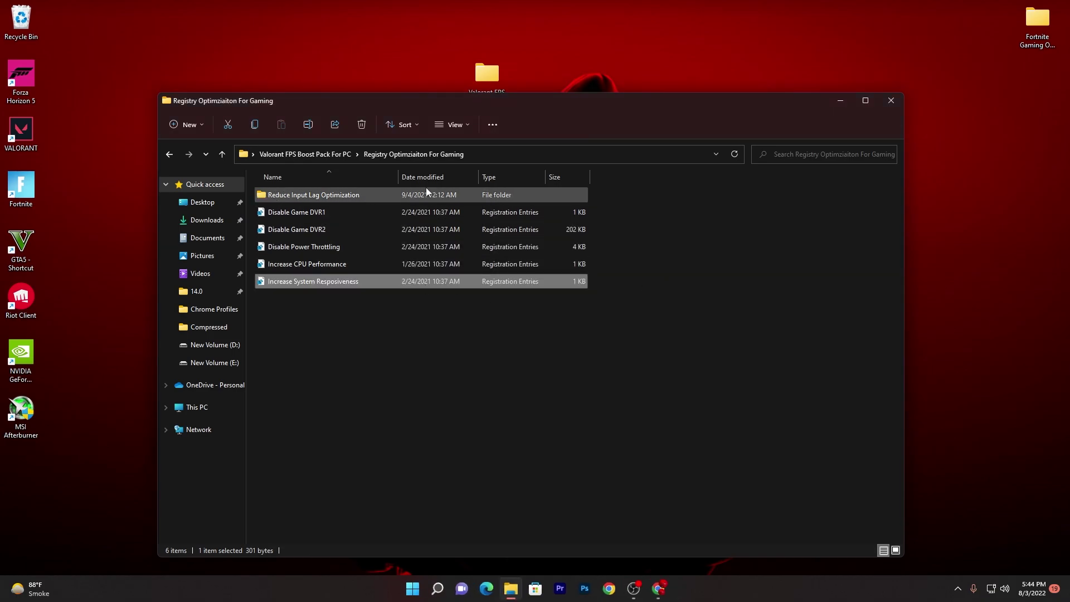
Add the KeyBoard Optimization entries from the Reduce Input Lag Optimization folder to the registry
double_click(323, 192)
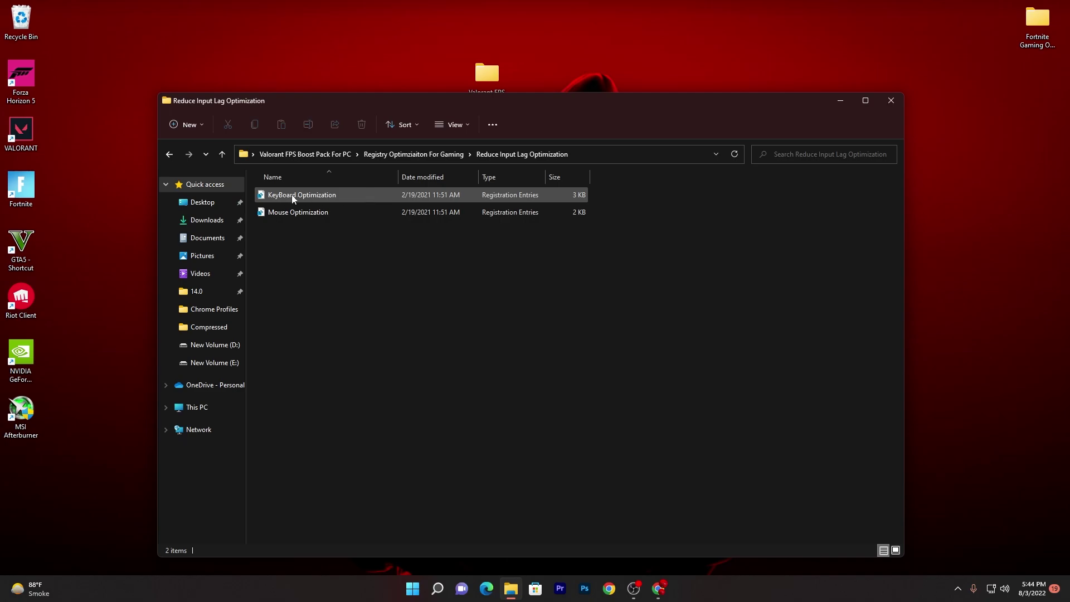
double_click(315, 195)
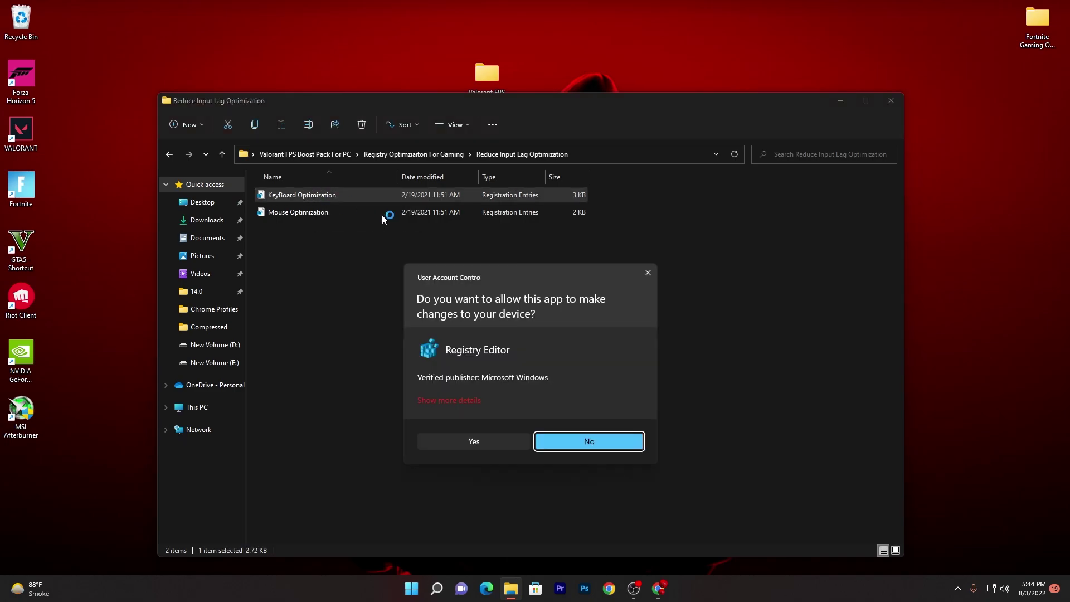
left_click(470, 445)
left_click(608, 309)
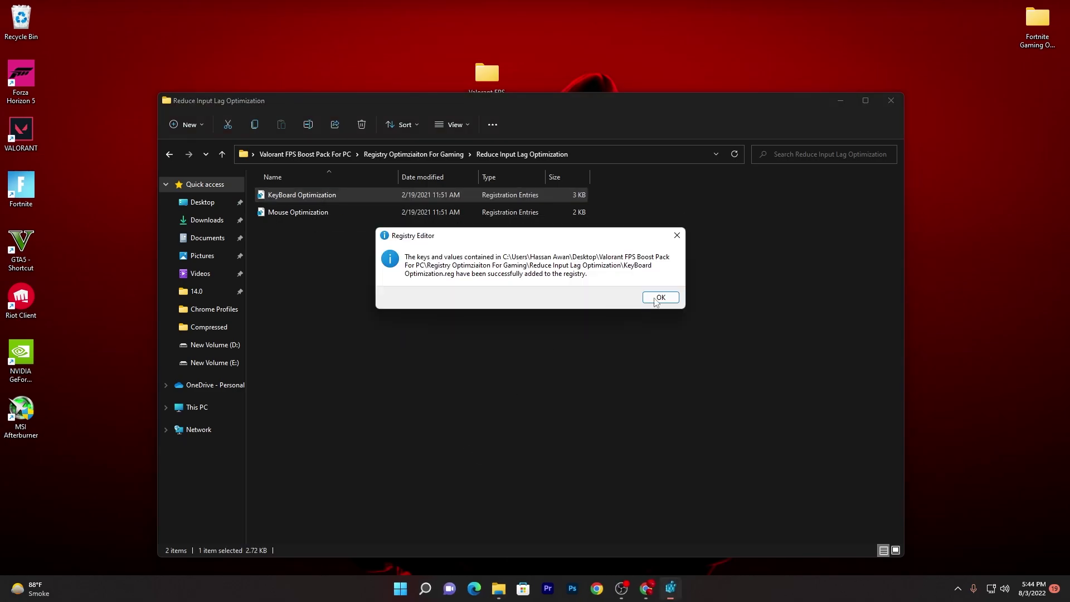
left_click(667, 300)
Add the Mouse Optimization entries to the registry and close the folder window
double_click(296, 213)
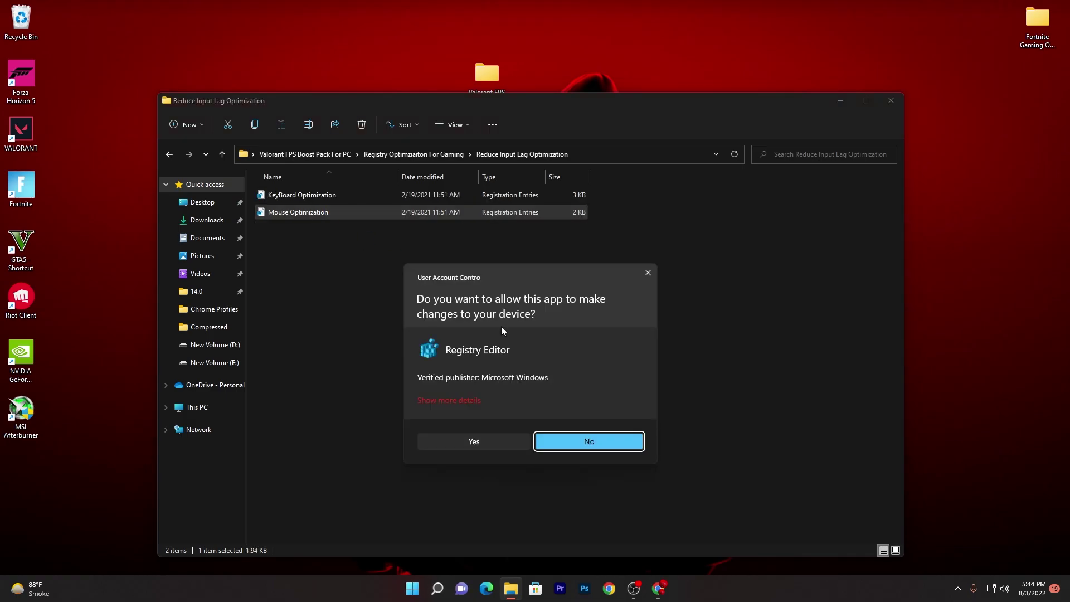
left_click(478, 442)
left_click(617, 311)
left_click(661, 296)
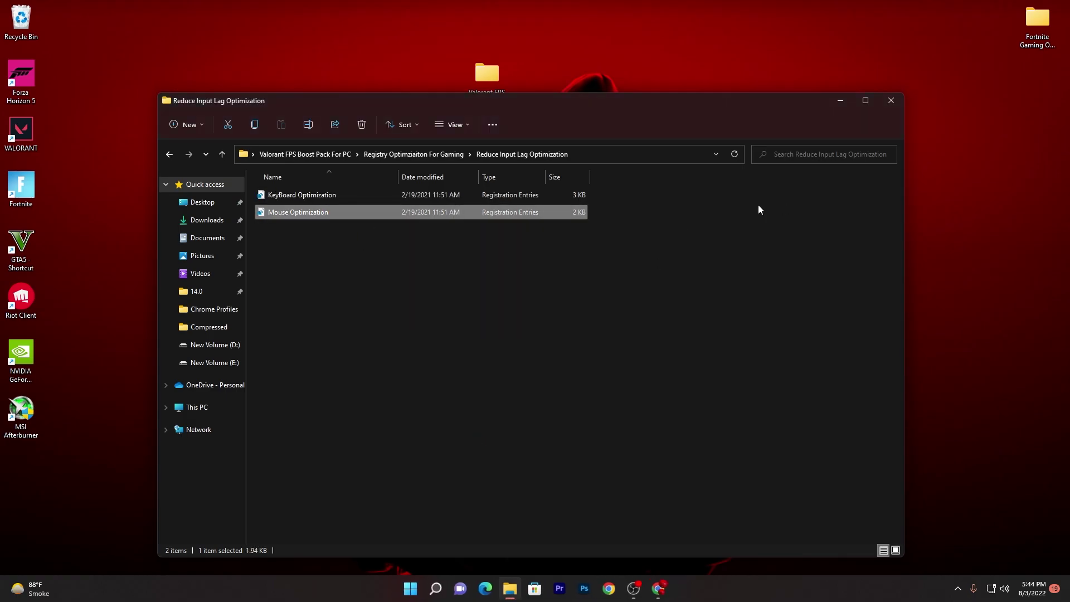
left_click(898, 106)
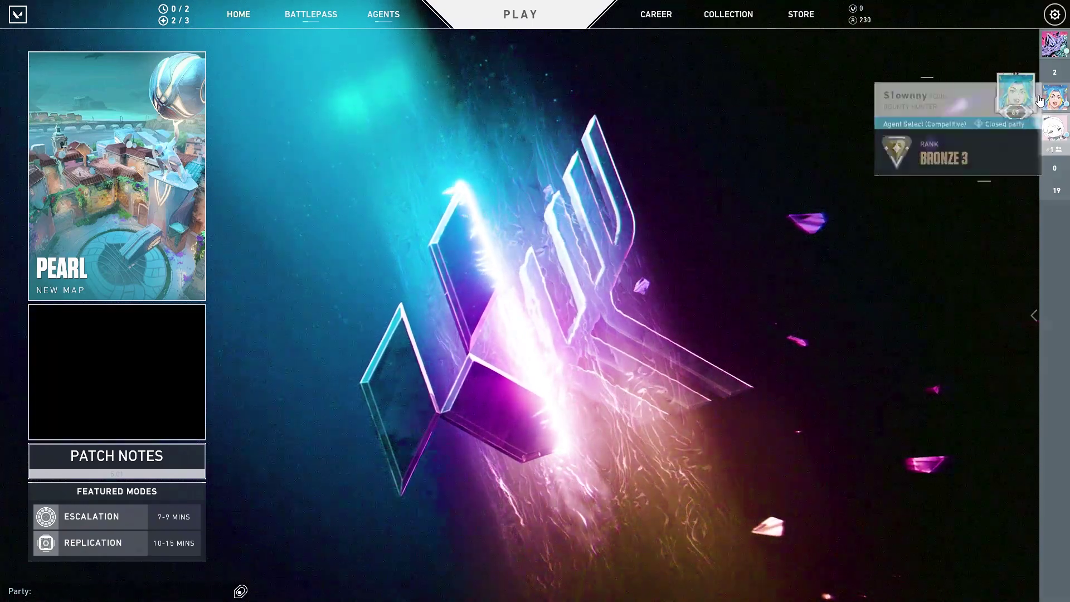
In Valorant's general video settings, set Limit FPS on Battery, Limit FPS in Menus and Limit FPS in Background to Off
left_click(1055, 14)
left_click(510, 228)
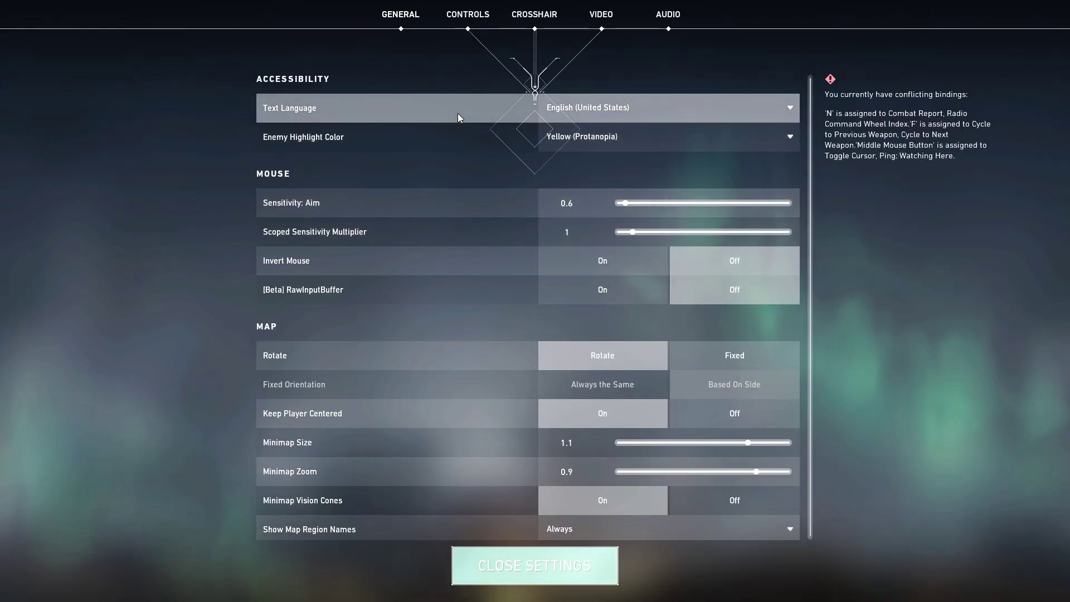
left_click(601, 14)
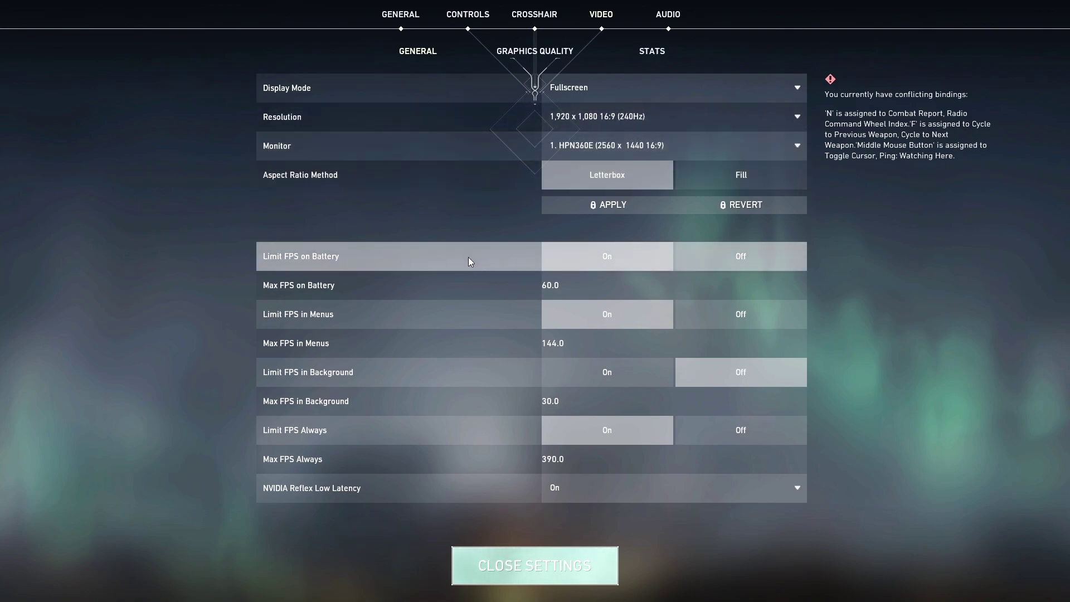
left_click(746, 258)
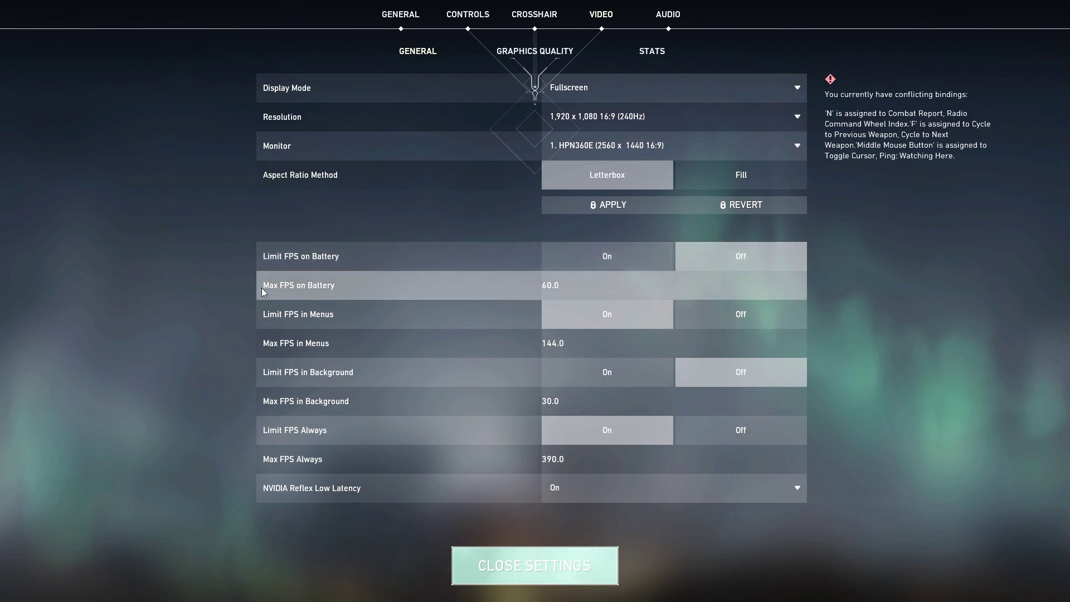
left_click(746, 310)
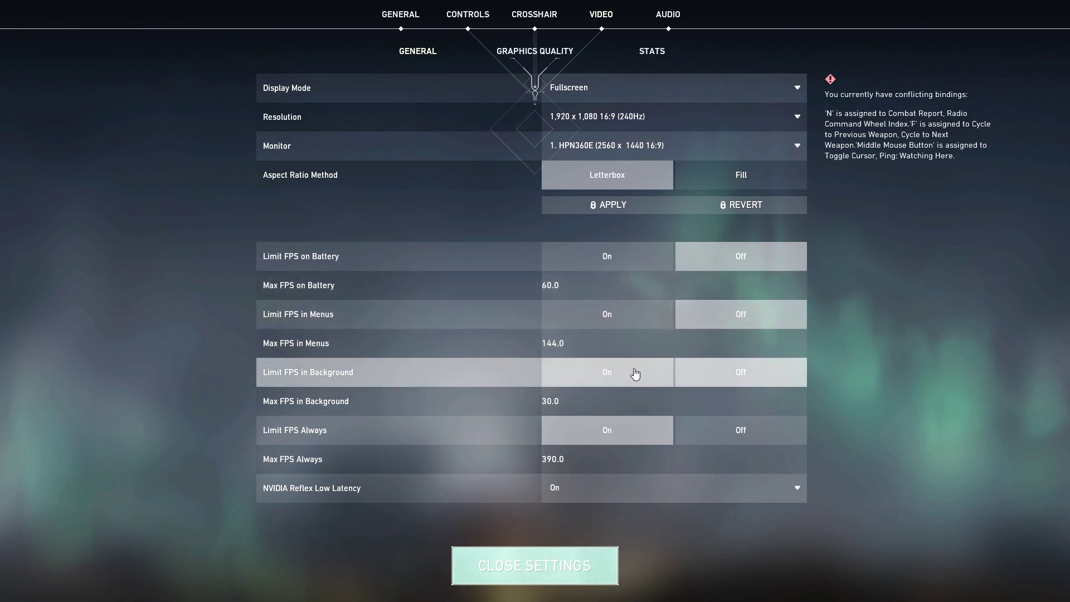
left_click(755, 372)
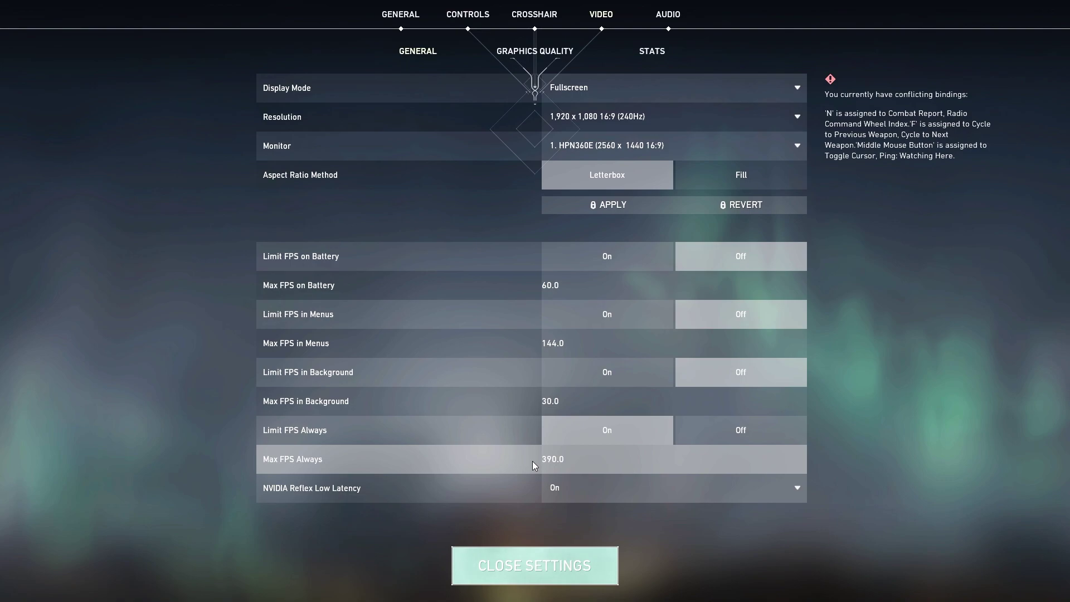
Set Max FPS Always to 360 and NVIDIA Reflex Low Latency to On + Boost
left_click(563, 460)
left_click_drag(685, 455, 641, 458)
type("360")
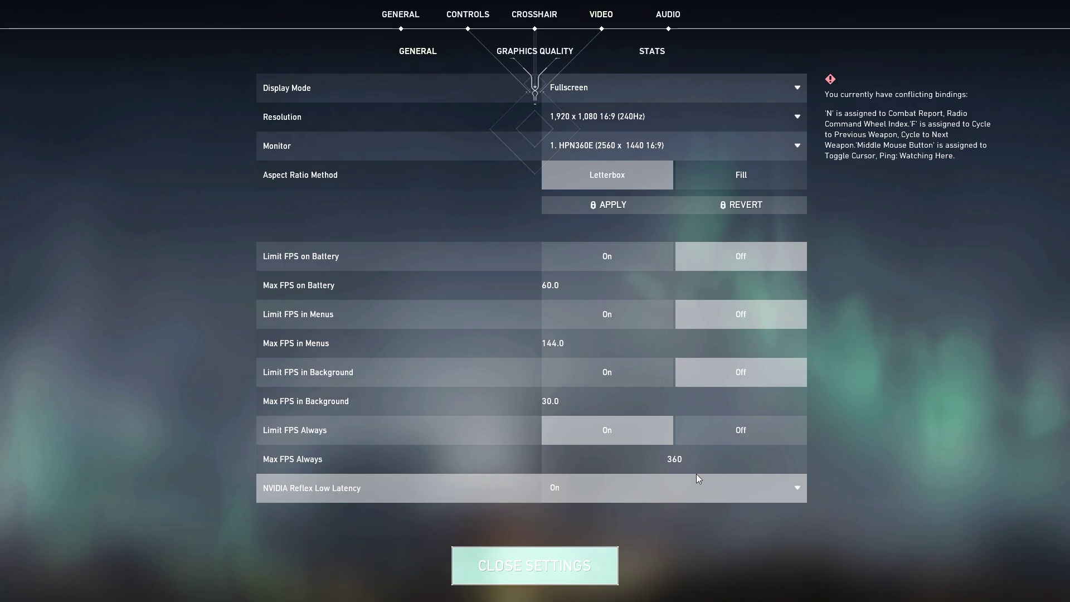
mouse_move(307, 489)
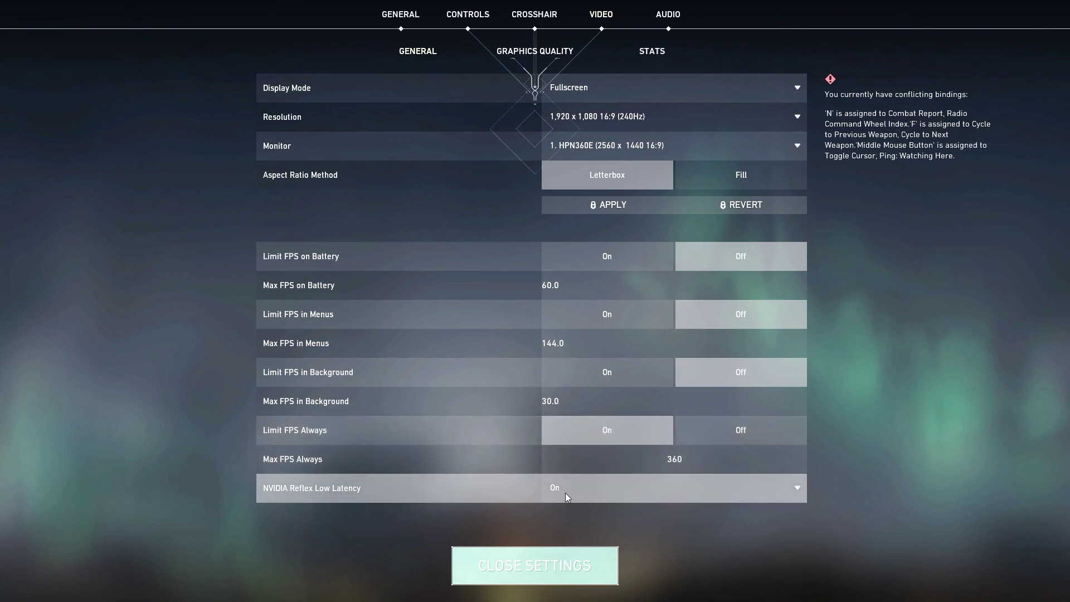
left_click(582, 488)
left_click(554, 528)
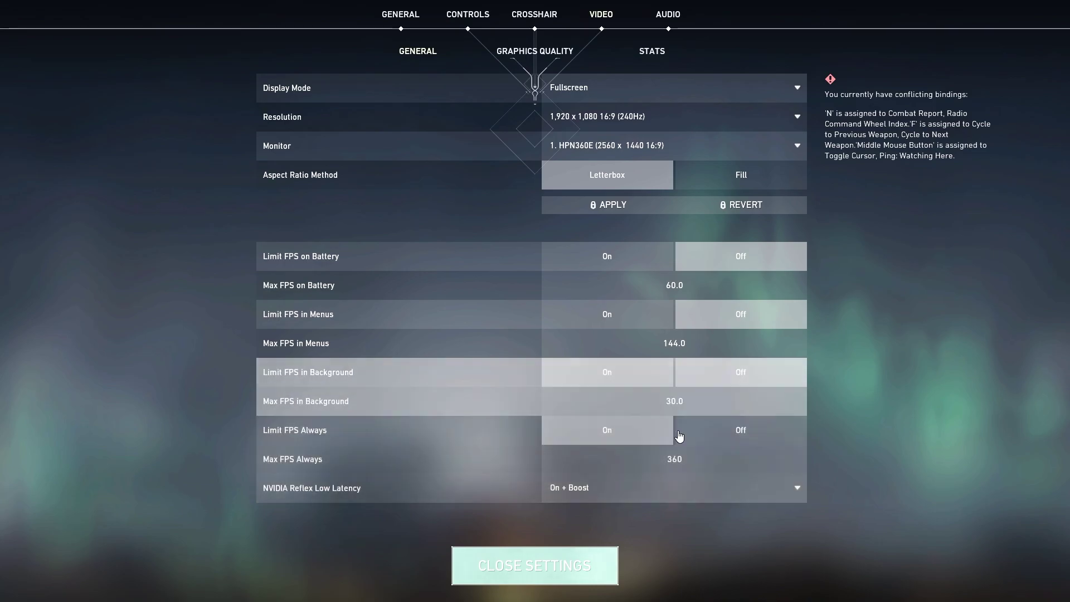
In the graphics quality settings, set Material, Texture, Detail and UI Quality to Low
left_click(522, 55)
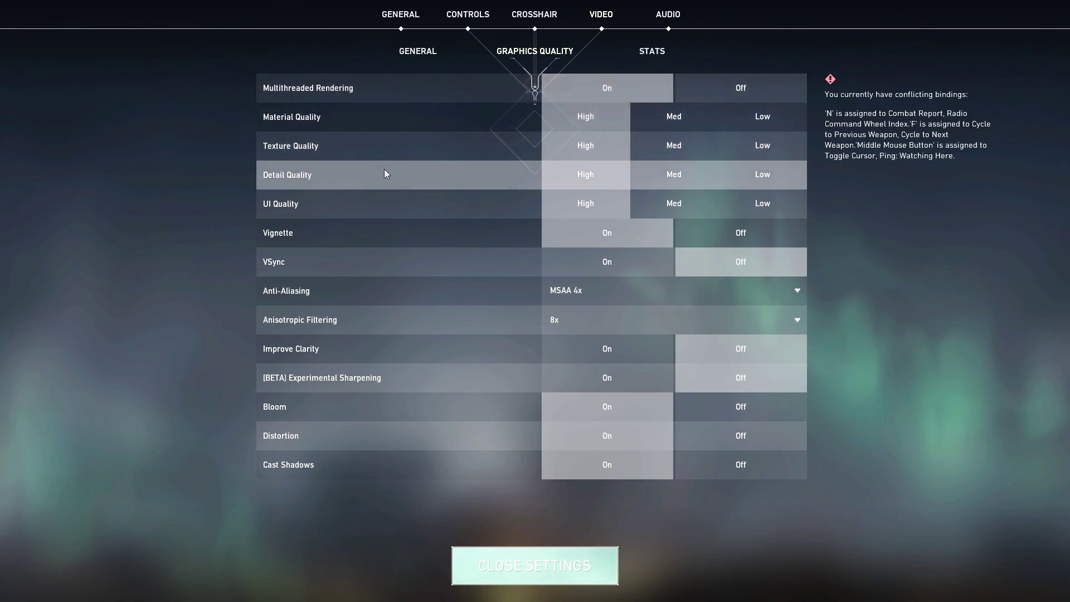
left_click(774, 123)
left_click(773, 147)
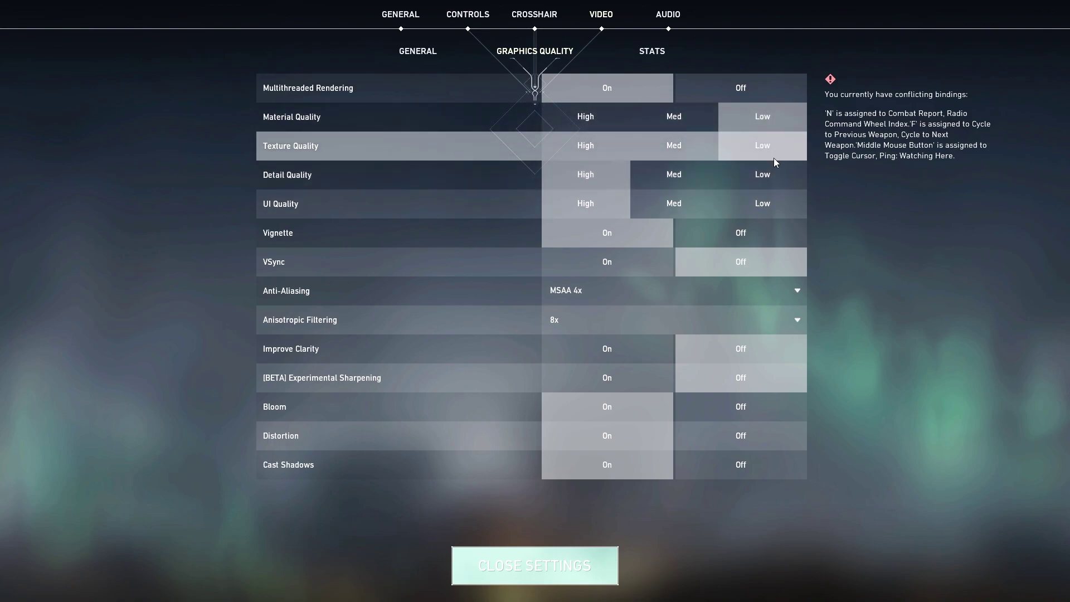
left_click(769, 174)
left_click(765, 195)
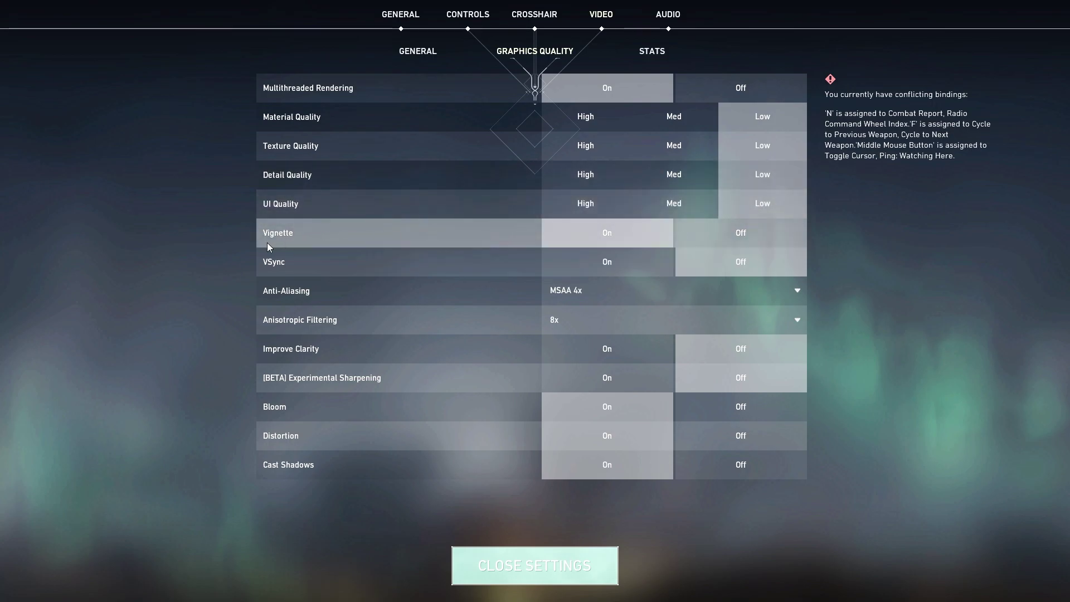
Turn off Vignette, set Anti-Aliasing to None and Anisotropic Filtering to 1x
left_click(732, 236)
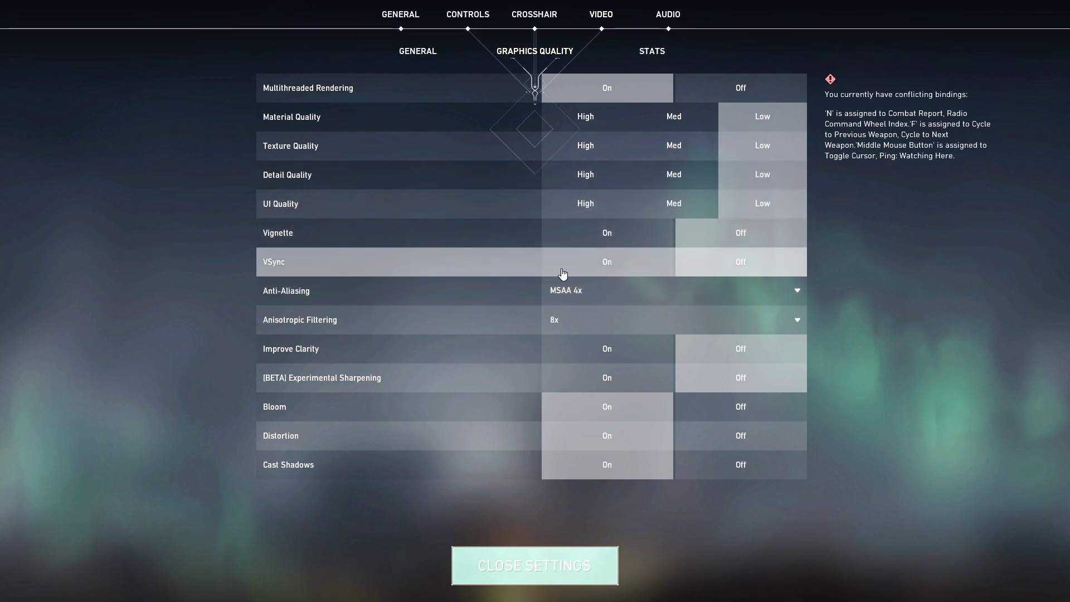
left_click(599, 290)
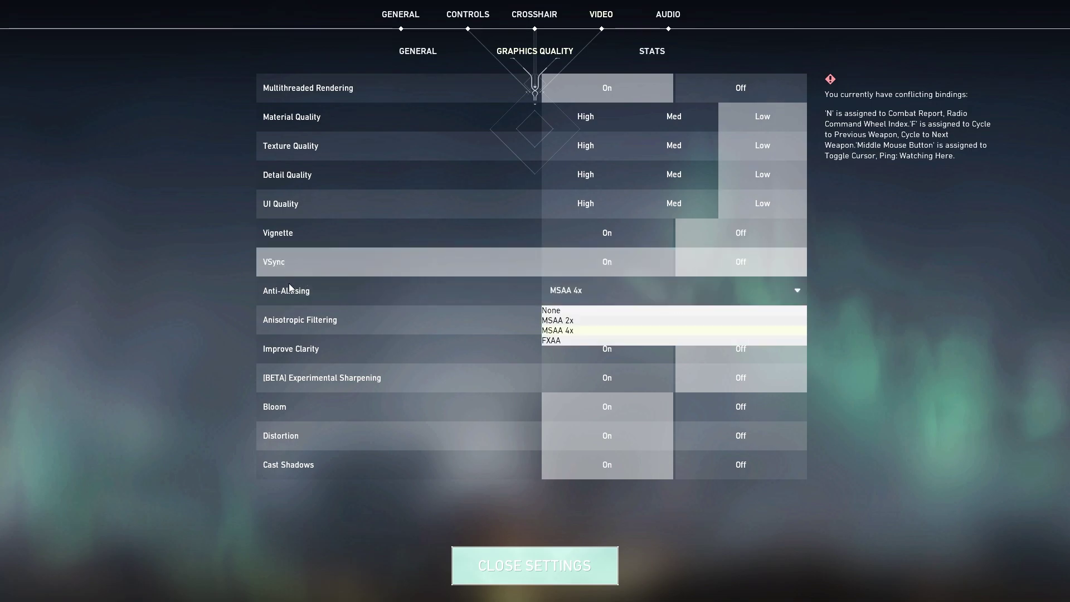
left_click(551, 310)
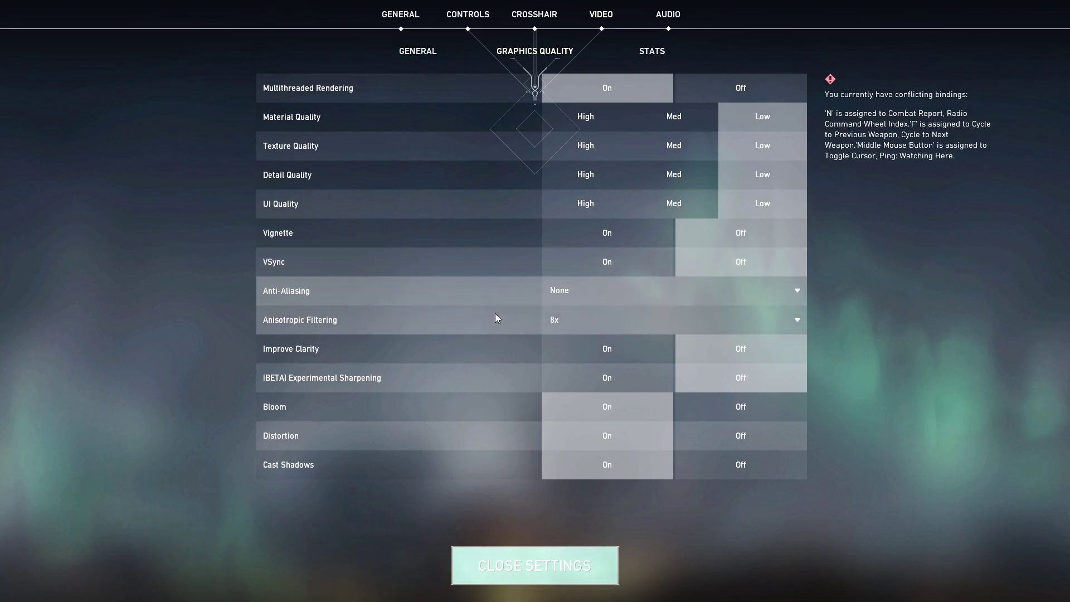
left_click(593, 318)
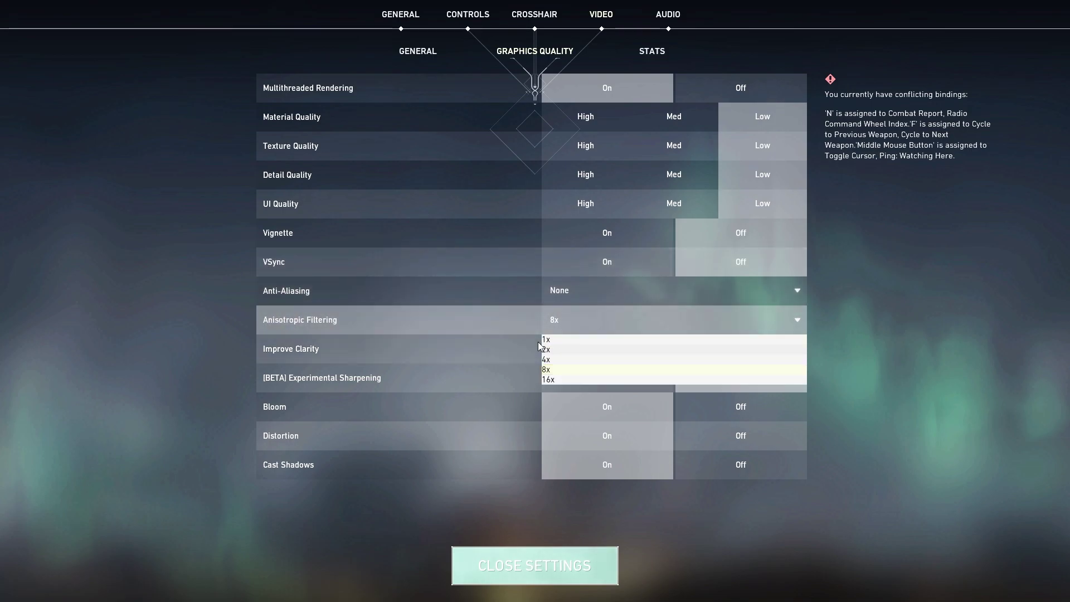
left_click(561, 339)
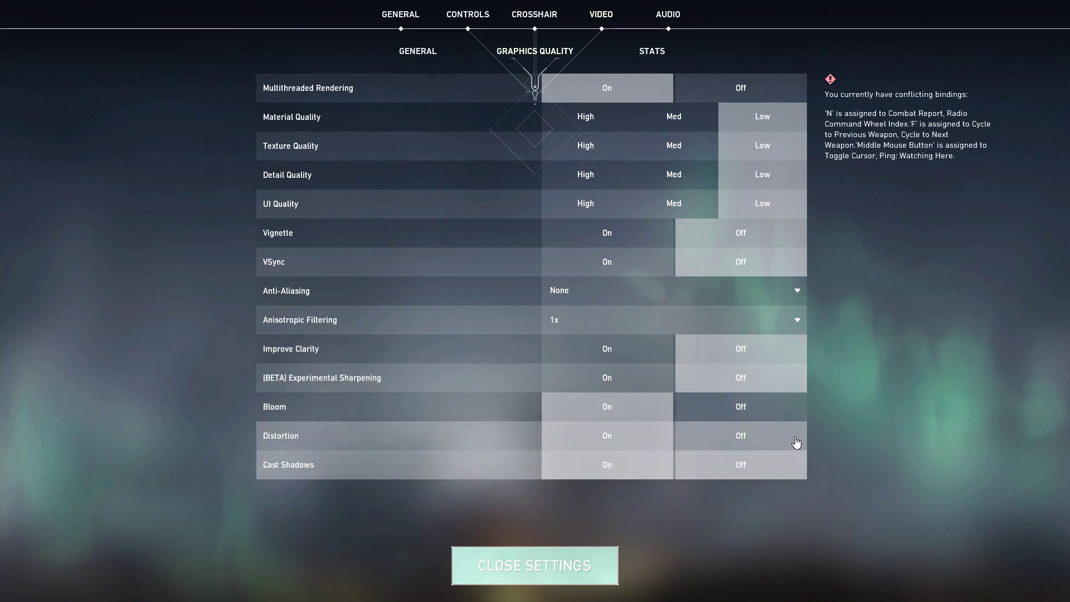
Turn off Bloom, Distortion and Cast Shadows, and close the game settings
left_click(741, 435)
left_click(740, 463)
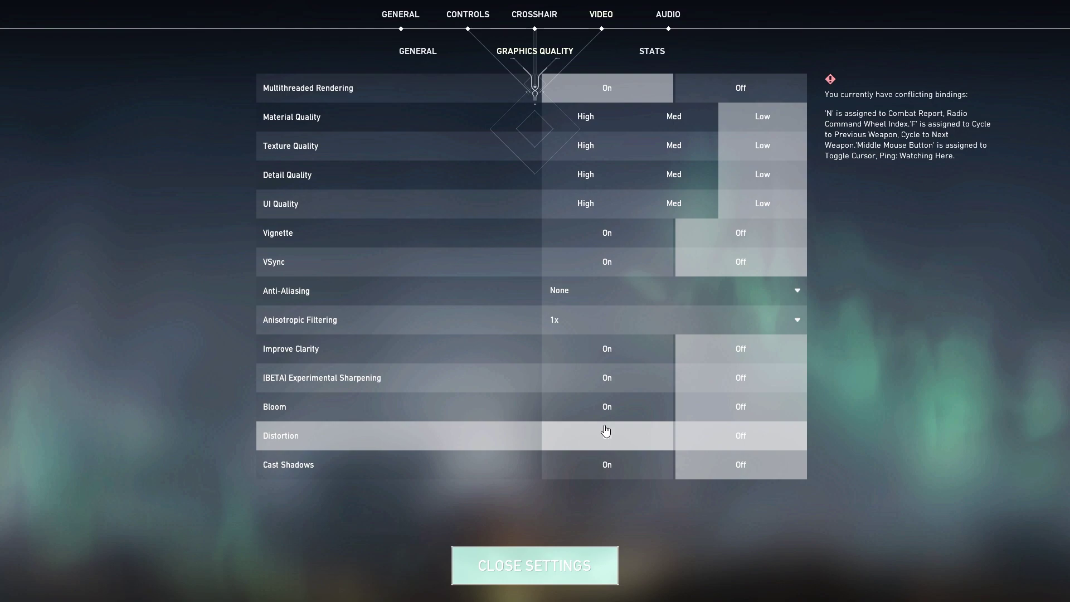
left_click(528, 557)
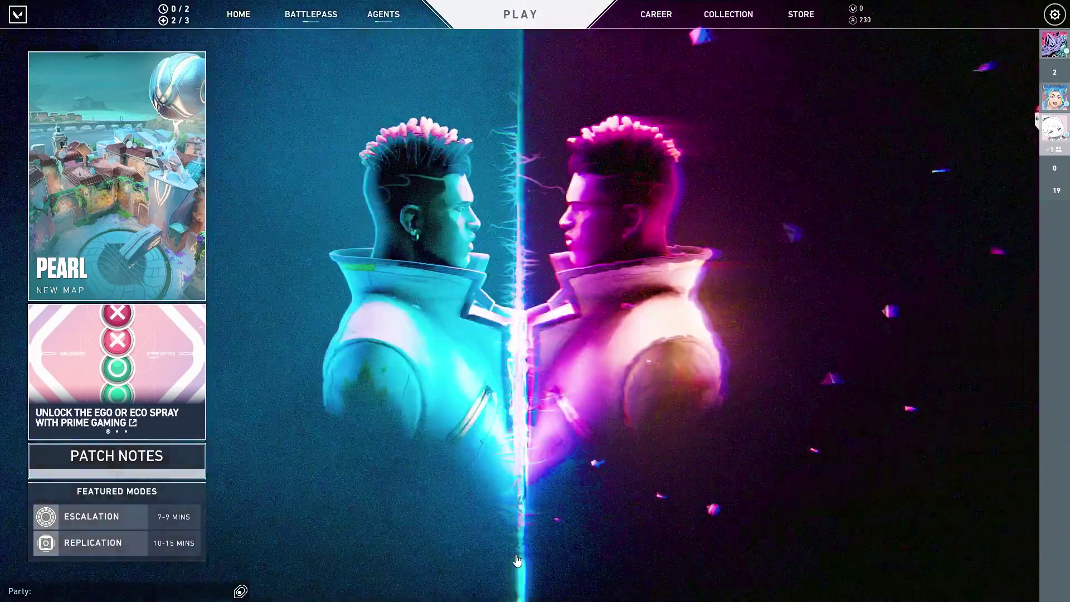